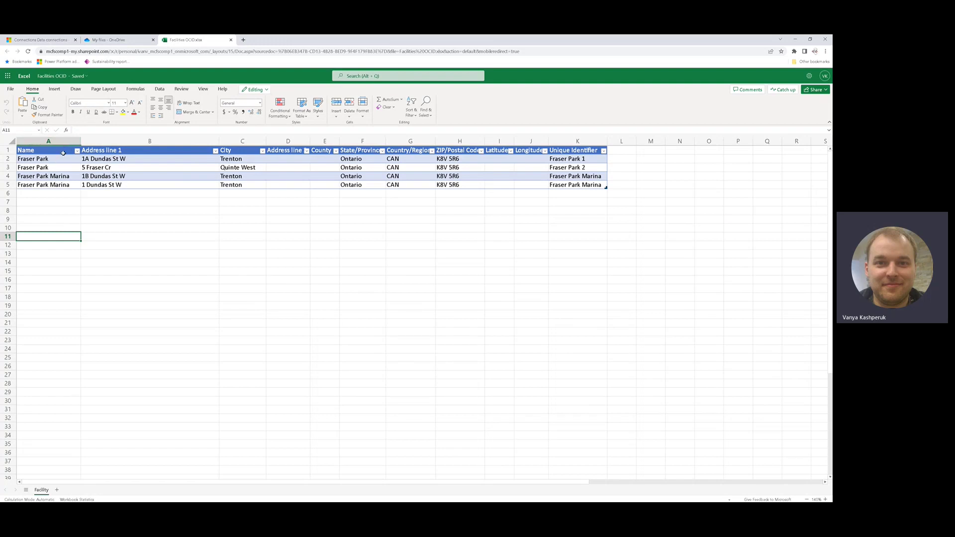
# Step: Compare the facility names, addresses and Unique Identifier values of the four rows in the Facility sheet
pyautogui.click(63, 158)
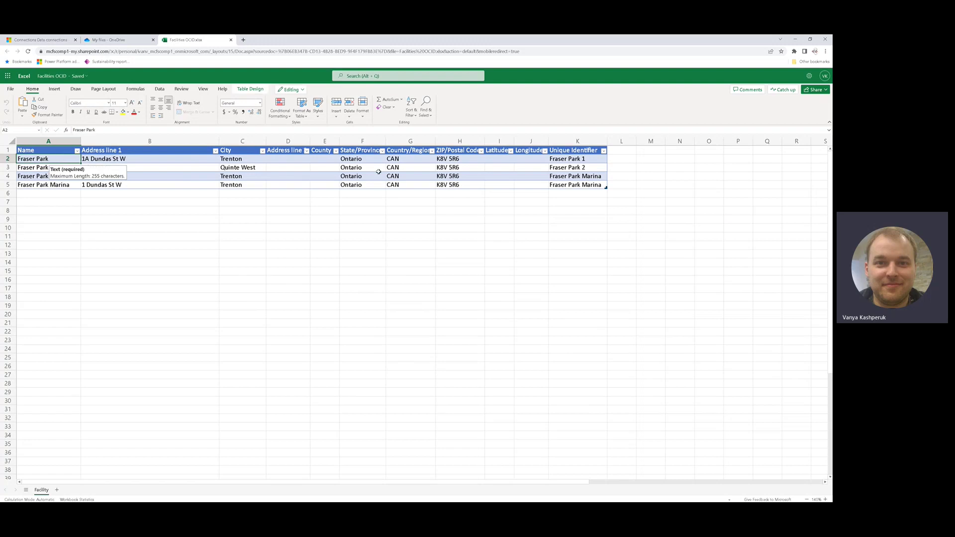
pyautogui.click(591, 160)
pyautogui.click(63, 158)
pyautogui.click(43, 166)
pyautogui.click(56, 222)
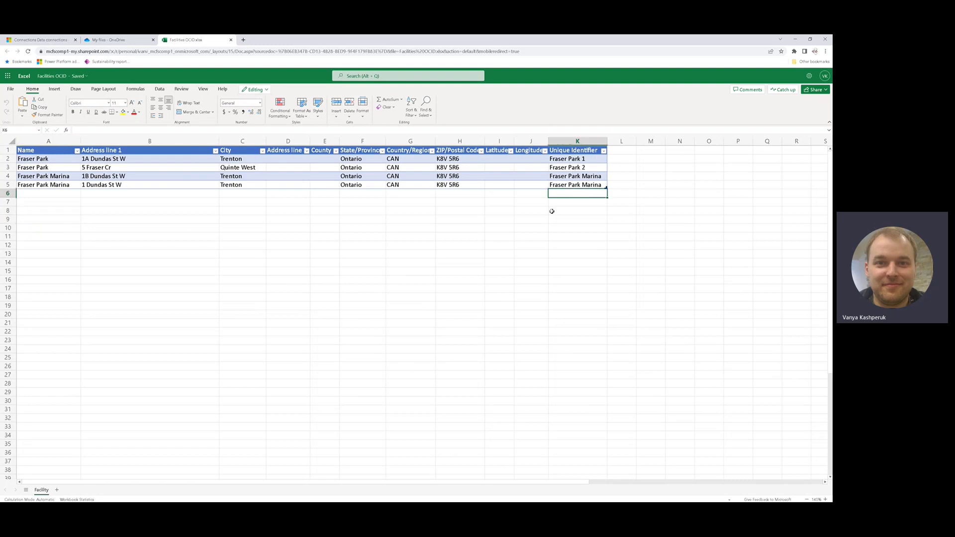
pyautogui.click(519, 209)
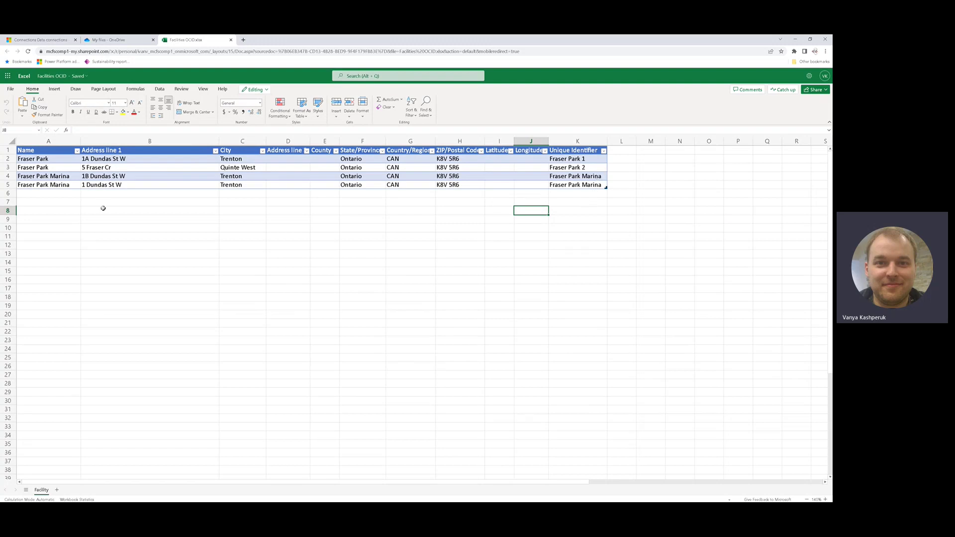
pyautogui.click(72, 199)
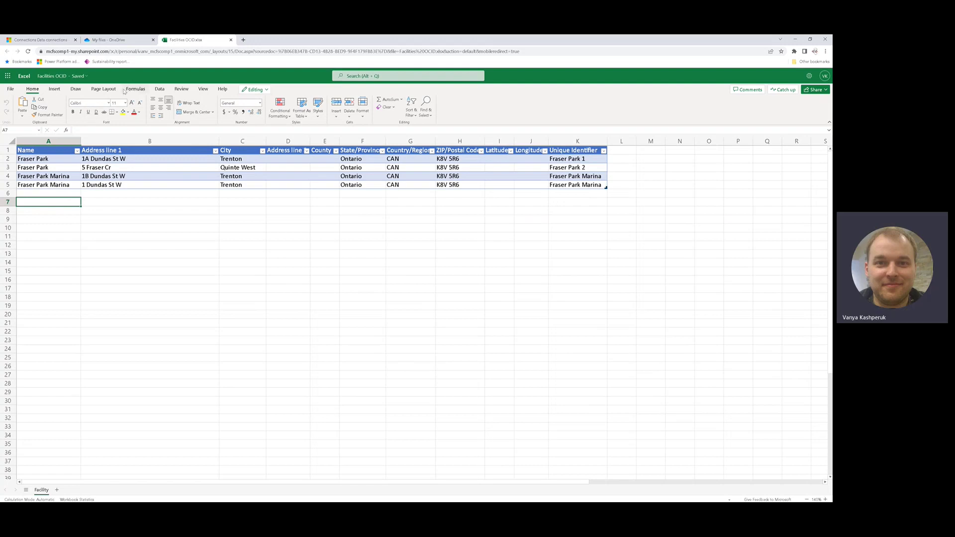
# Step: Switch to Sustainability Manager and start a new data connection for Facilities reference data
pyautogui.click(41, 41)
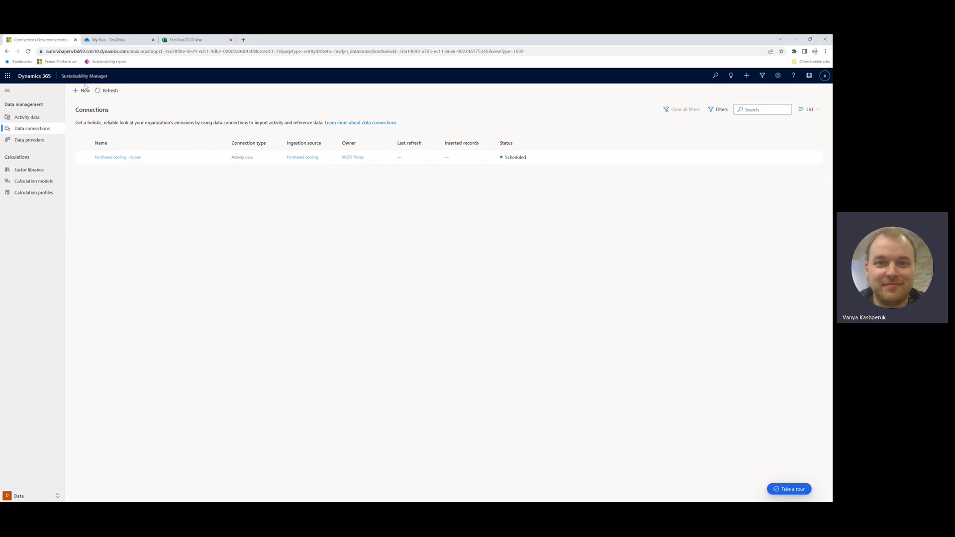
pyautogui.click(77, 90)
pyautogui.click(193, 198)
pyautogui.click(280, 221)
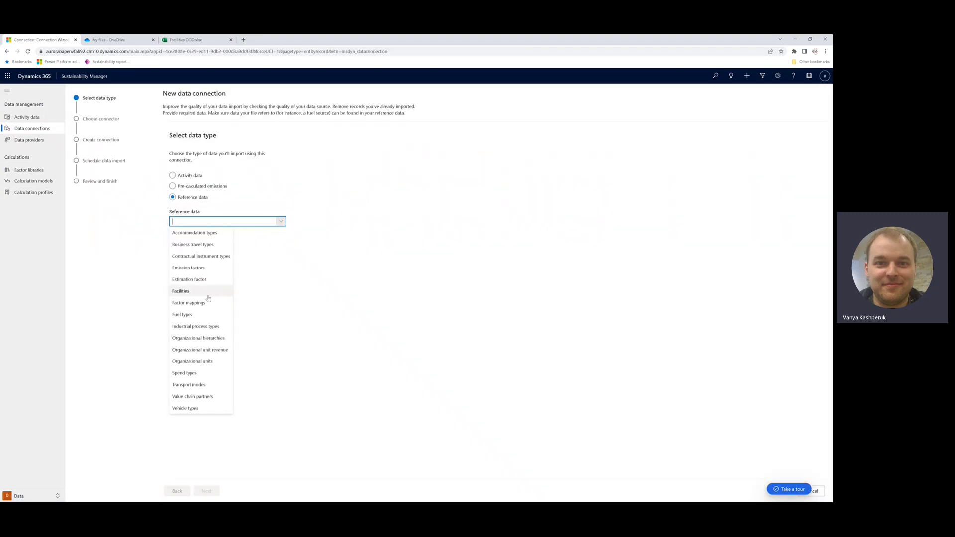
pyautogui.click(199, 291)
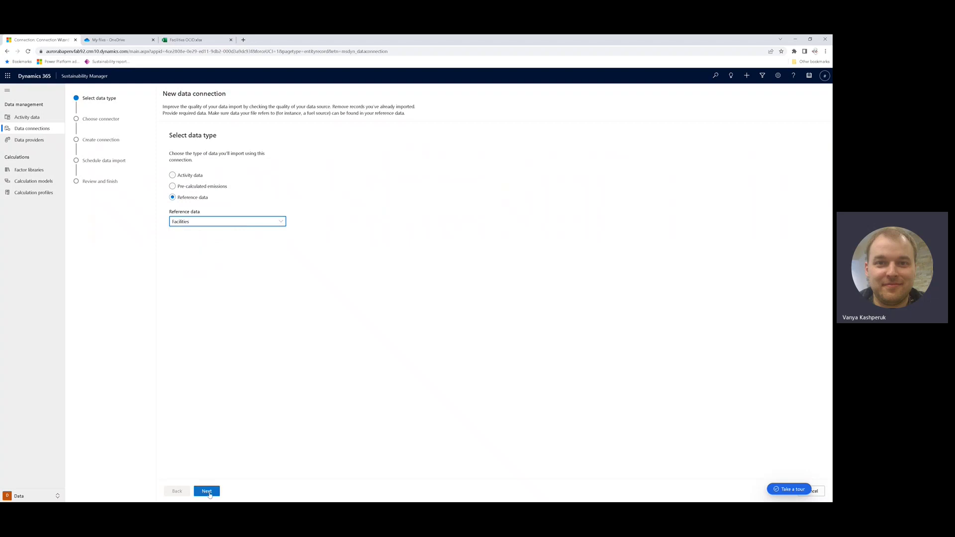
pyautogui.click(208, 492)
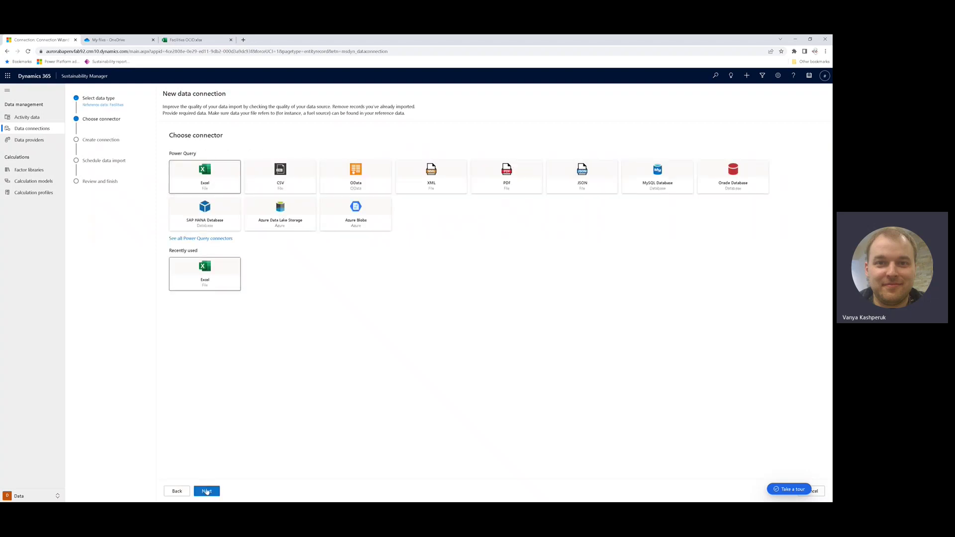
# Step: Choose the Excel connector, link the Facilities OCID workbook from OneDrive and load Table1 for transformation
pyautogui.click(206, 492)
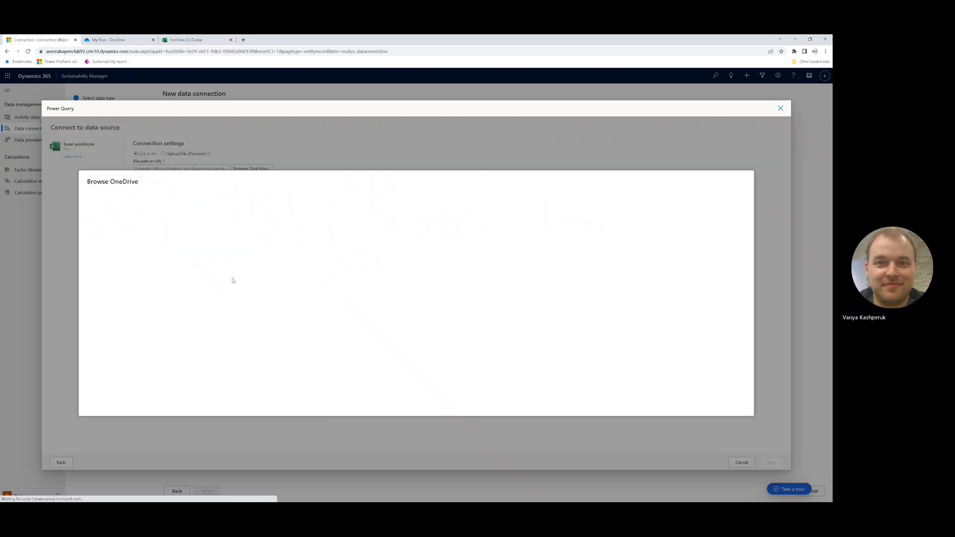
pyautogui.click(215, 253)
pyautogui.click(691, 395)
pyautogui.click(772, 463)
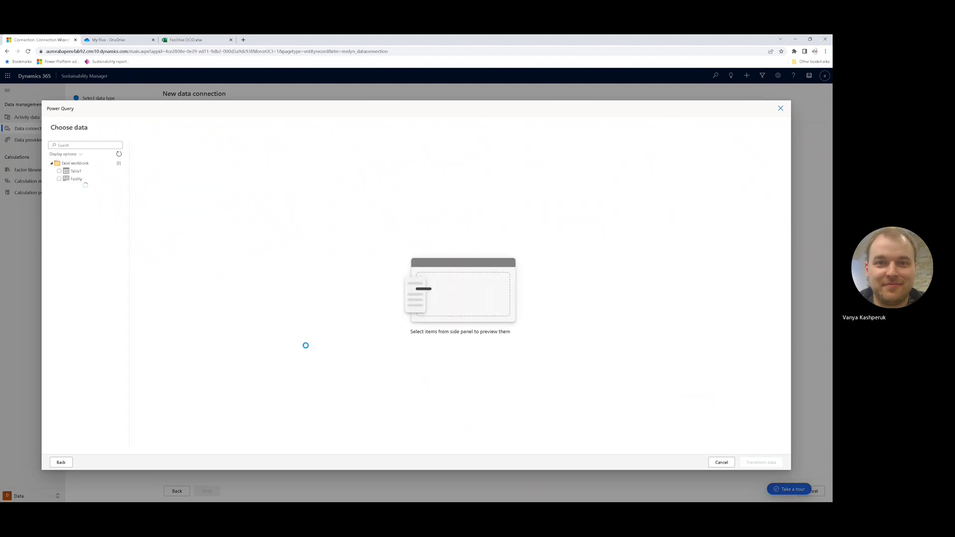
pyautogui.click(60, 171)
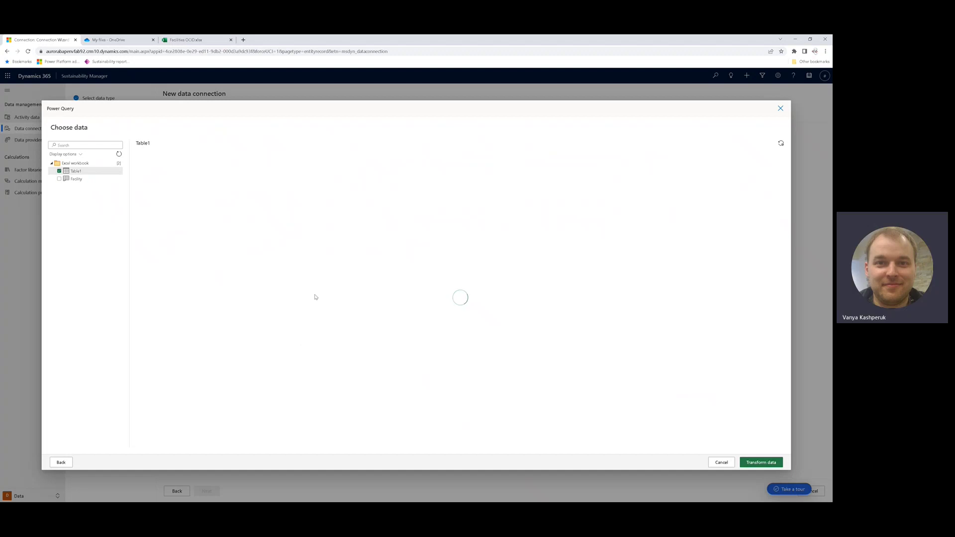
pyautogui.click(771, 464)
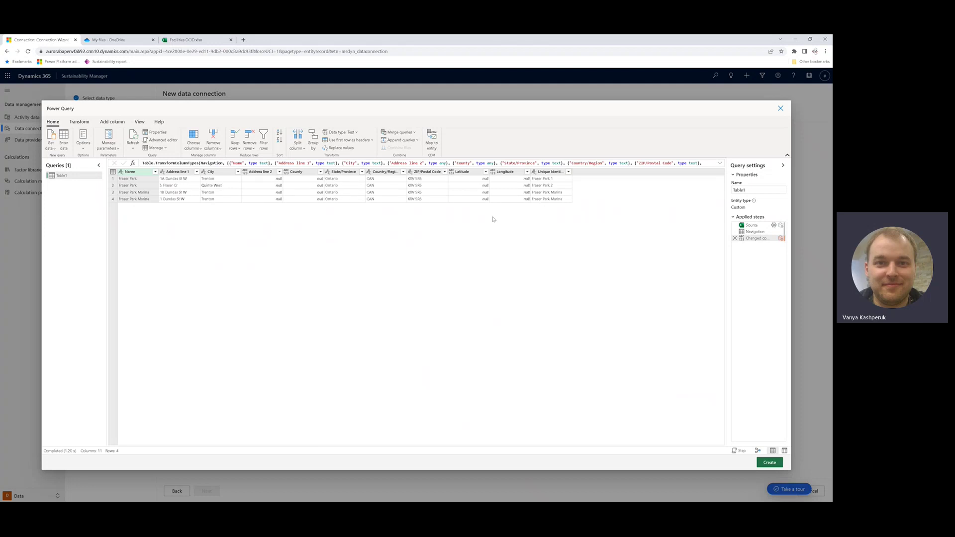
# Step: Auto-map the query columns to the Facility entity, map Unique Identifier to Origin correlation ID, and create the query
pyautogui.click(432, 139)
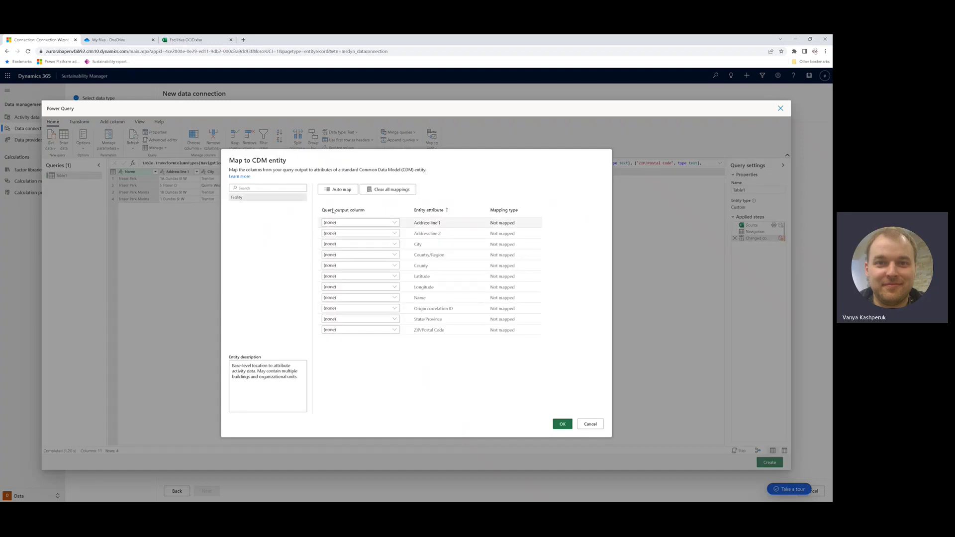
pyautogui.click(339, 190)
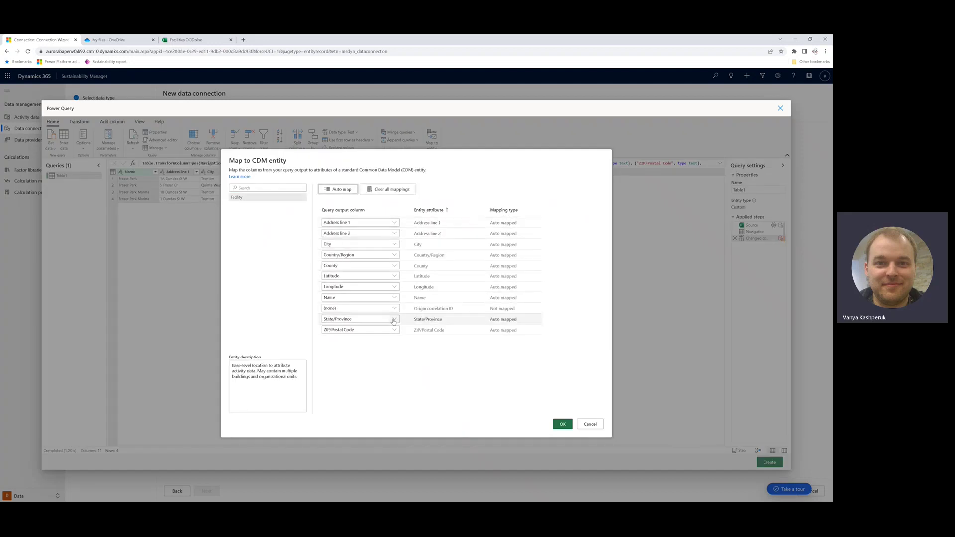
pyautogui.click(393, 308)
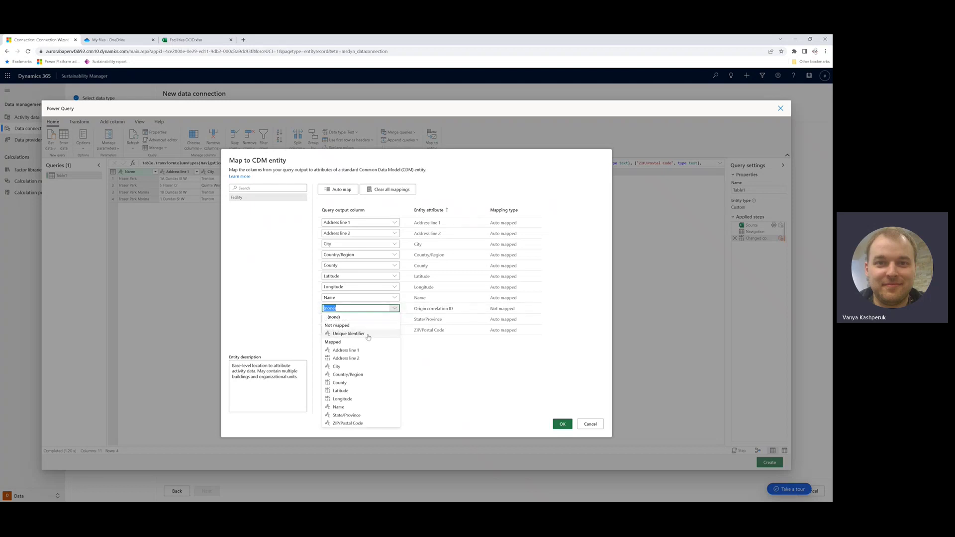
pyautogui.click(361, 334)
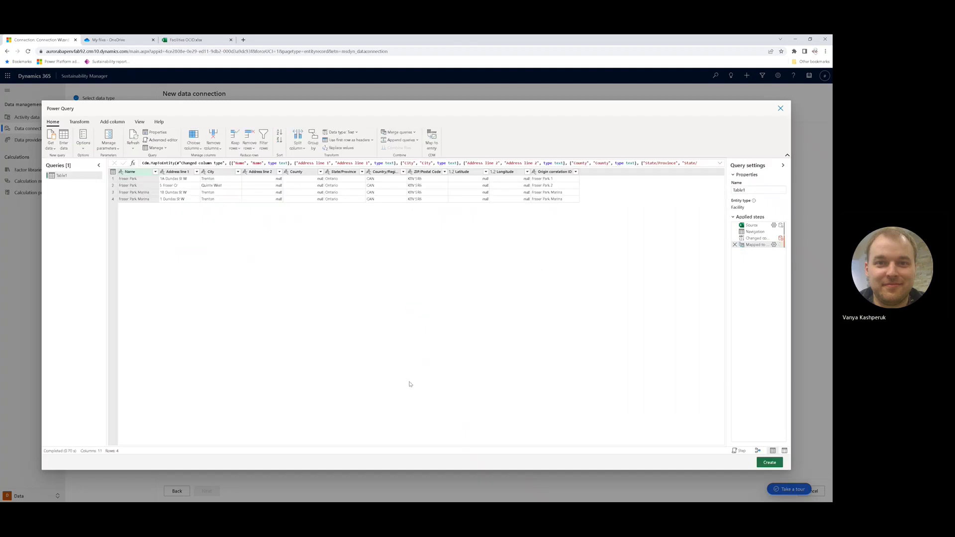
pyautogui.click(769, 464)
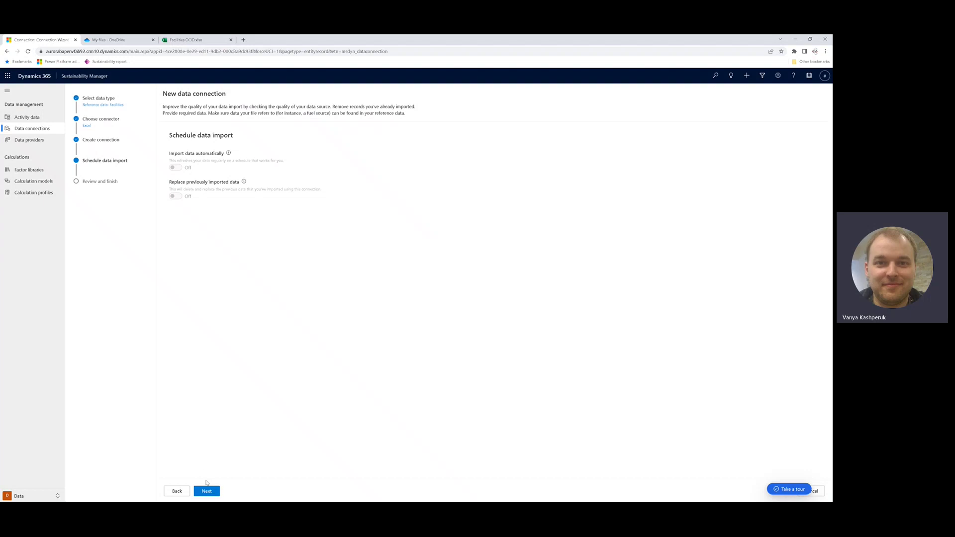
# Step: Keep automatic import and data replacement off, name the connection Test OCID, connect it and finish the setup
pyautogui.click(208, 492)
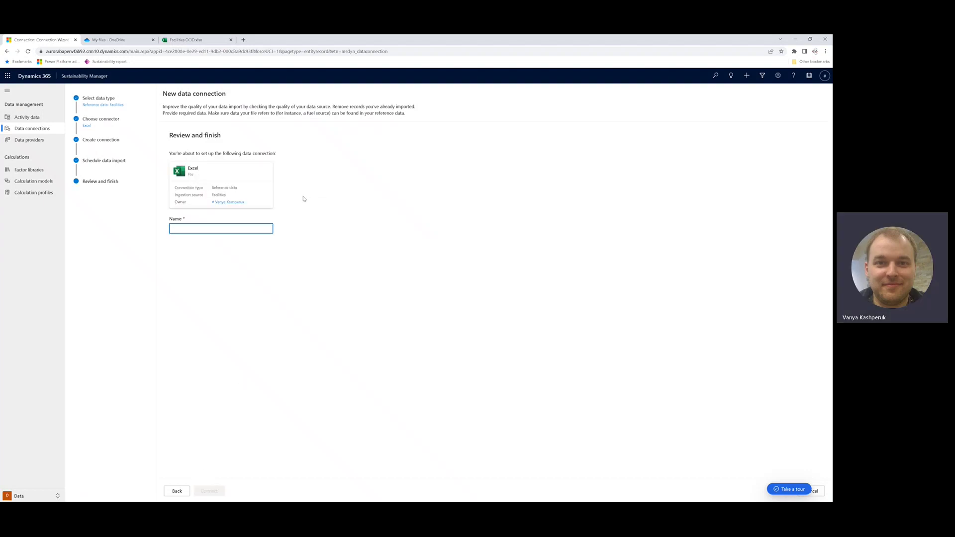
pyautogui.write('Test OCID')
pyautogui.click(209, 492)
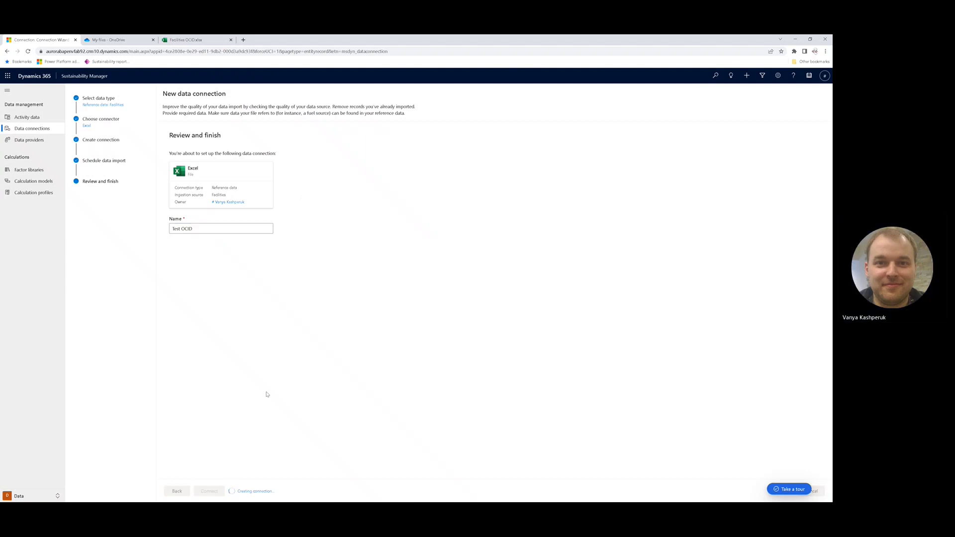
pyautogui.click(194, 42)
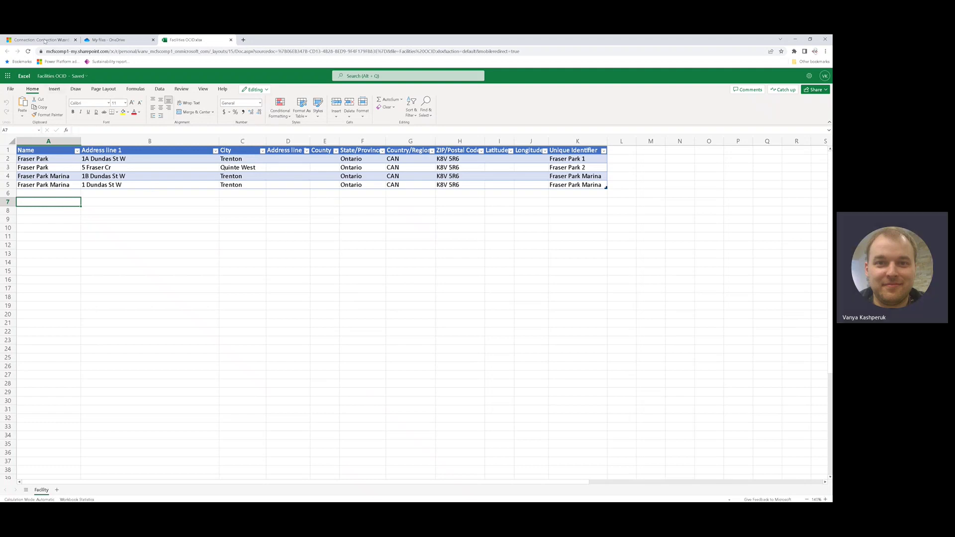
pyautogui.click(44, 40)
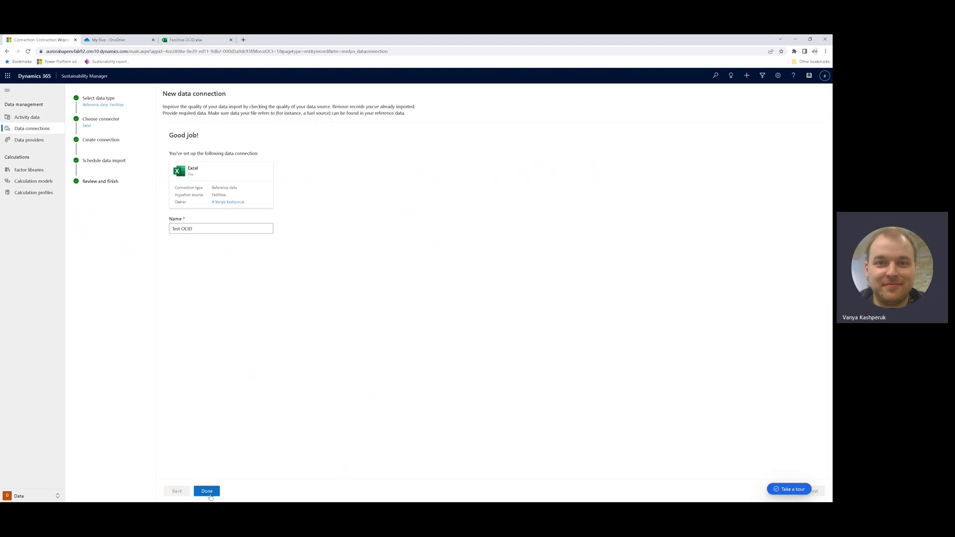
pyautogui.click(207, 491)
# Step: Check the import status of the Test OCID connection and open the details of its connection refresh
pyautogui.click(109, 91)
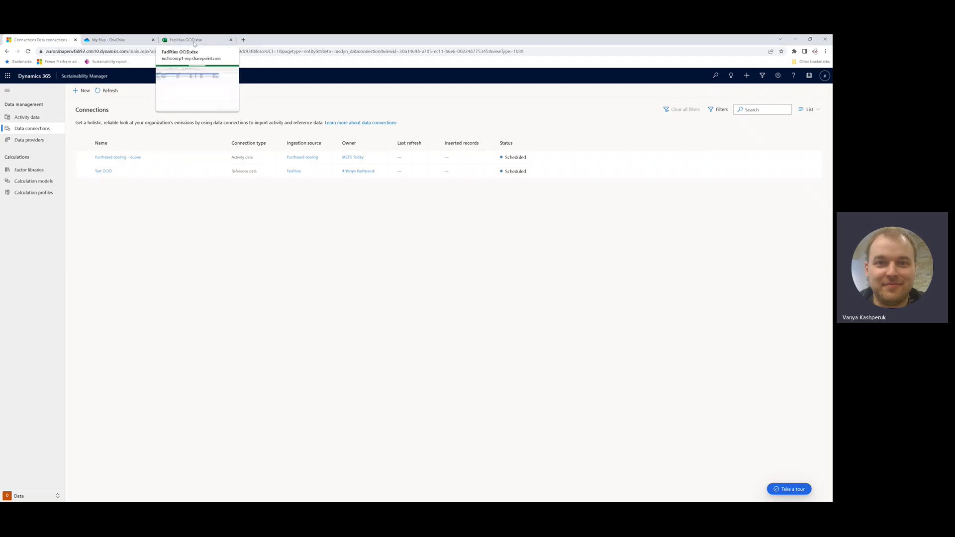
pyautogui.click(105, 91)
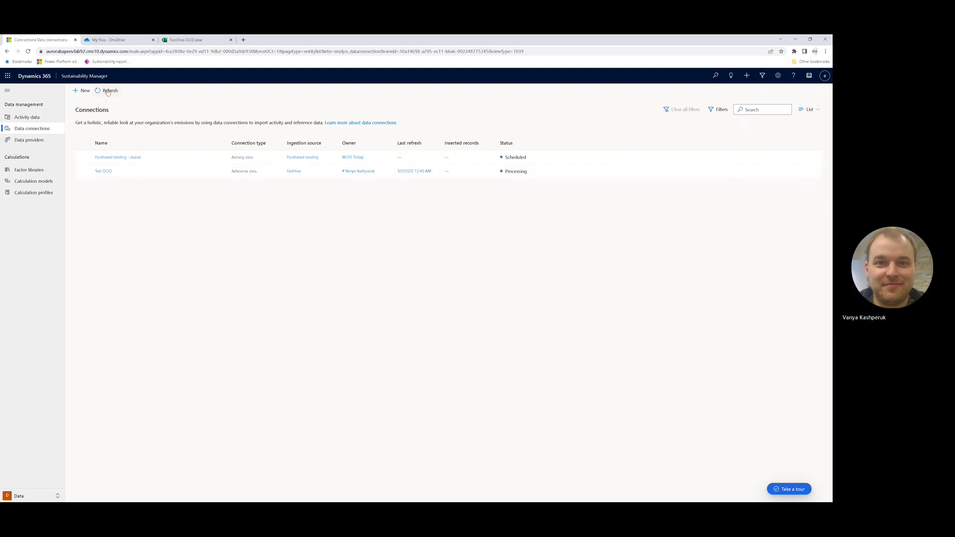
pyautogui.click(104, 173)
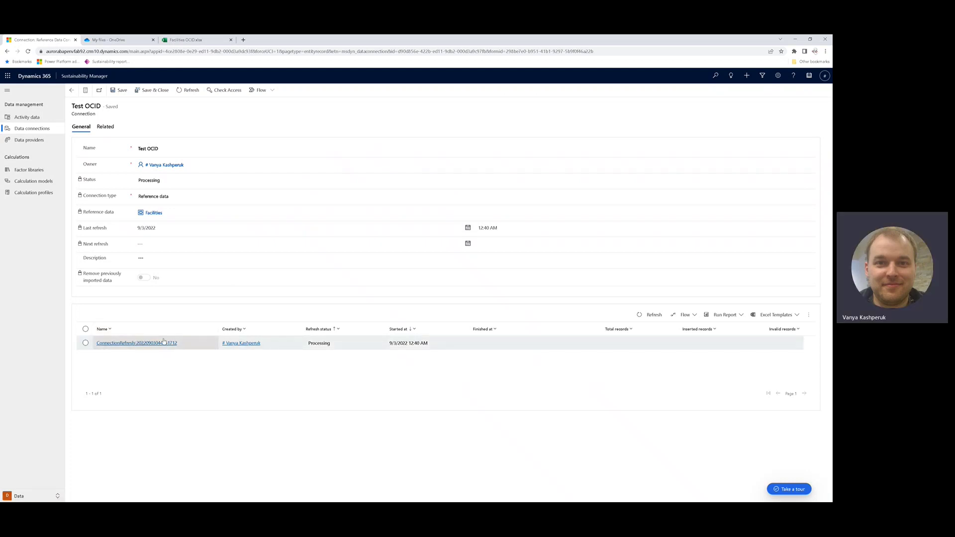
pyautogui.click(655, 315)
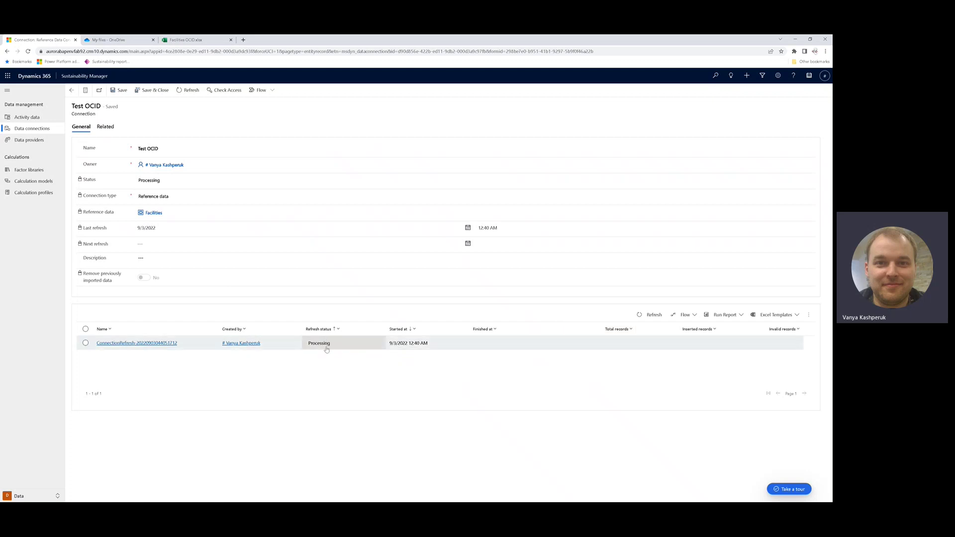
pyautogui.click(650, 316)
pyautogui.click(154, 346)
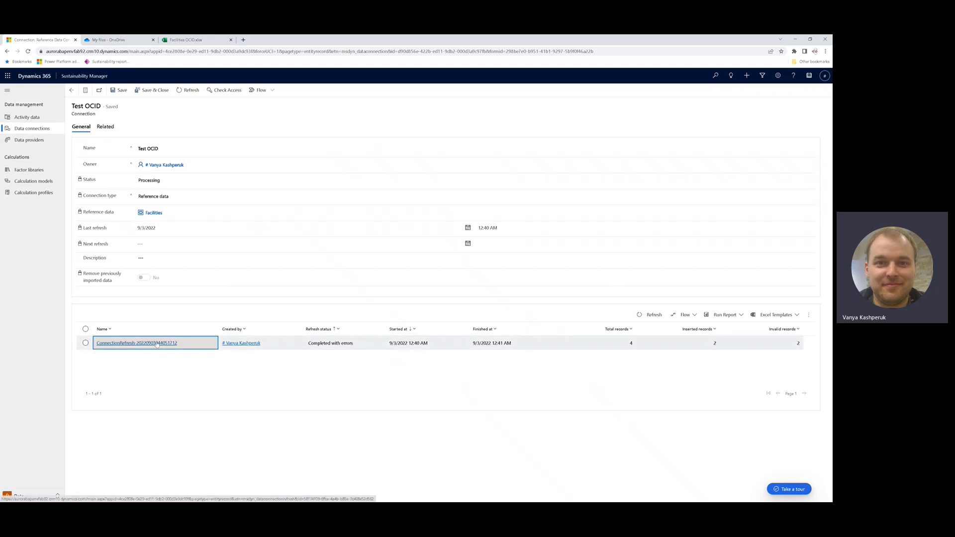
pyautogui.click(156, 344)
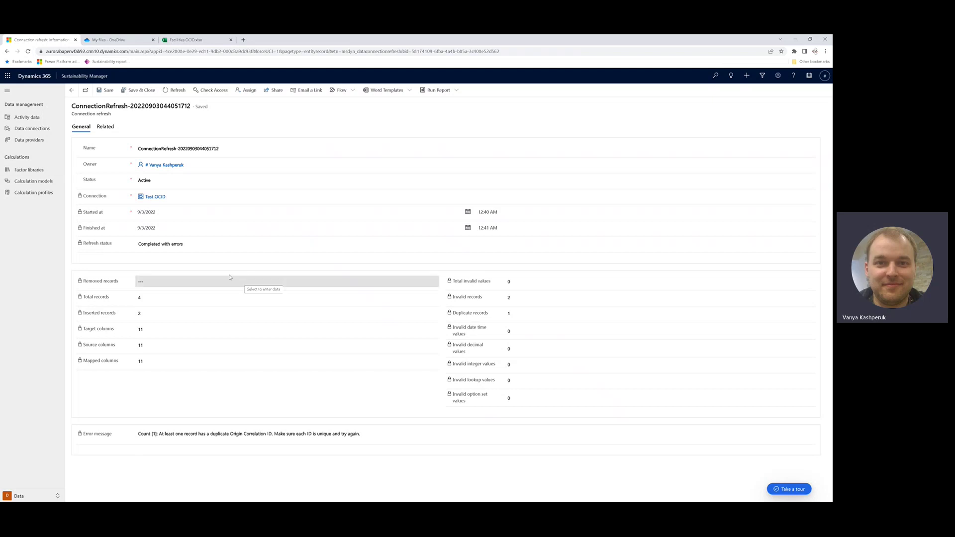
# Step: View the Facilities reference data in the Settings area and search it for "Fraser"
pyautogui.click(44, 497)
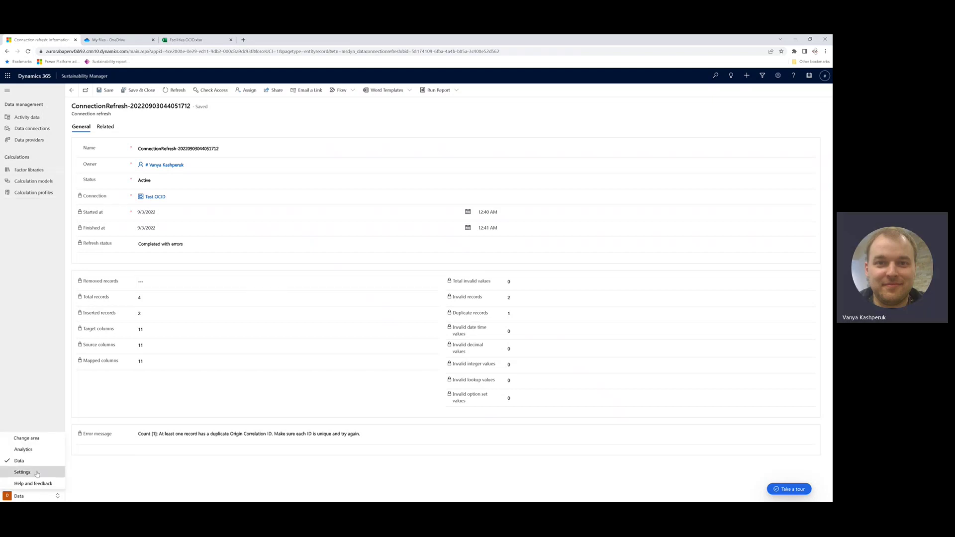
pyautogui.click(36, 474)
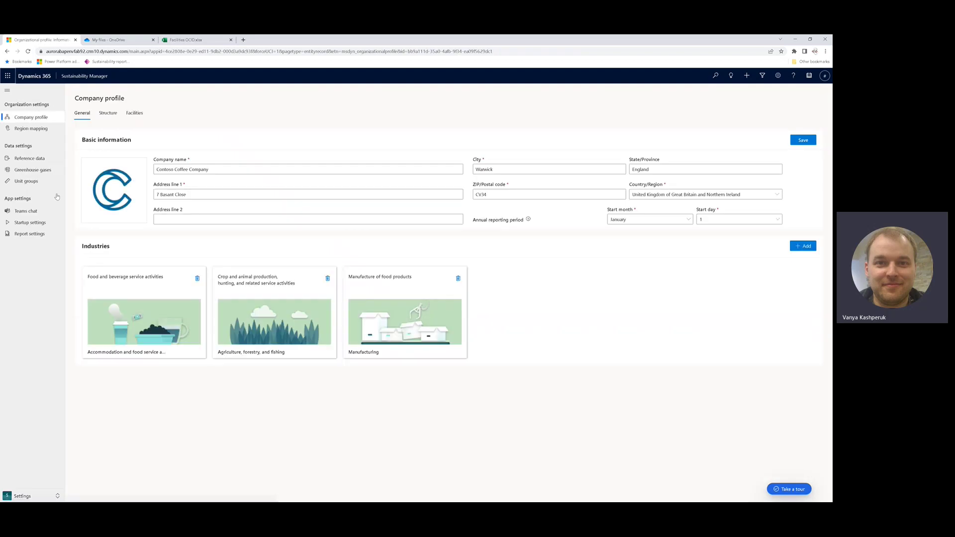
pyautogui.click(38, 160)
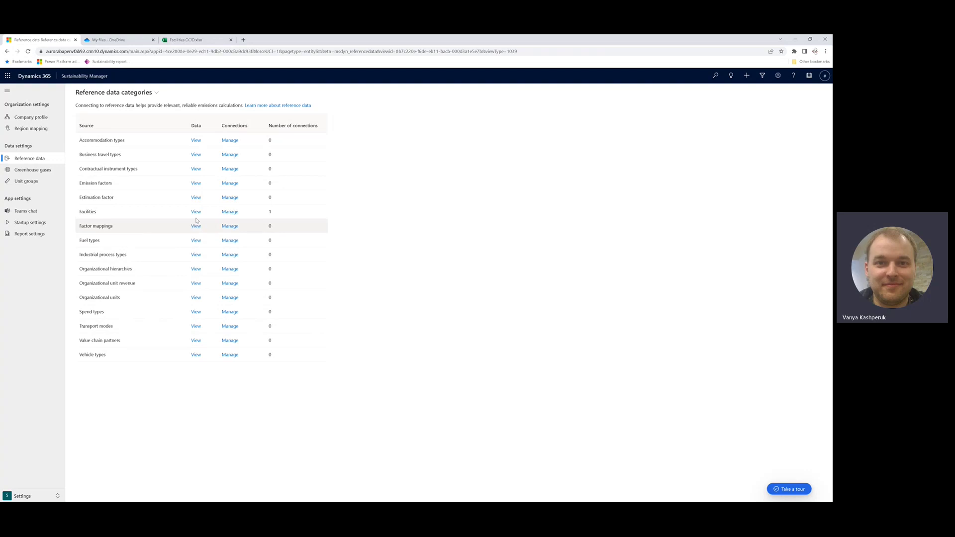
pyautogui.click(196, 211)
pyautogui.click(781, 107)
pyautogui.write('Fraser')
pyautogui.press('Return')
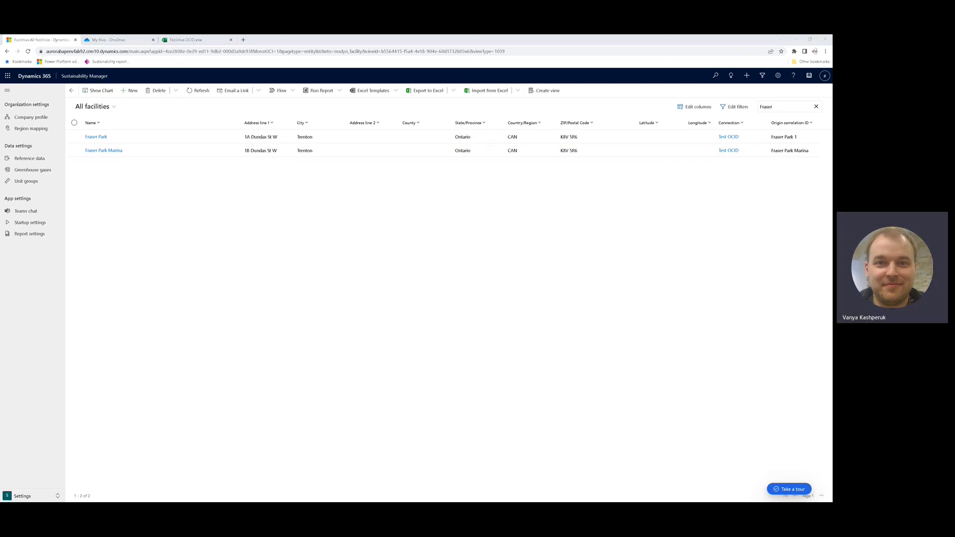
# Step: Switch to the Facilities OCID workbook and change the facility name in cell A2 to Fraser Park First
pyautogui.click(190, 41)
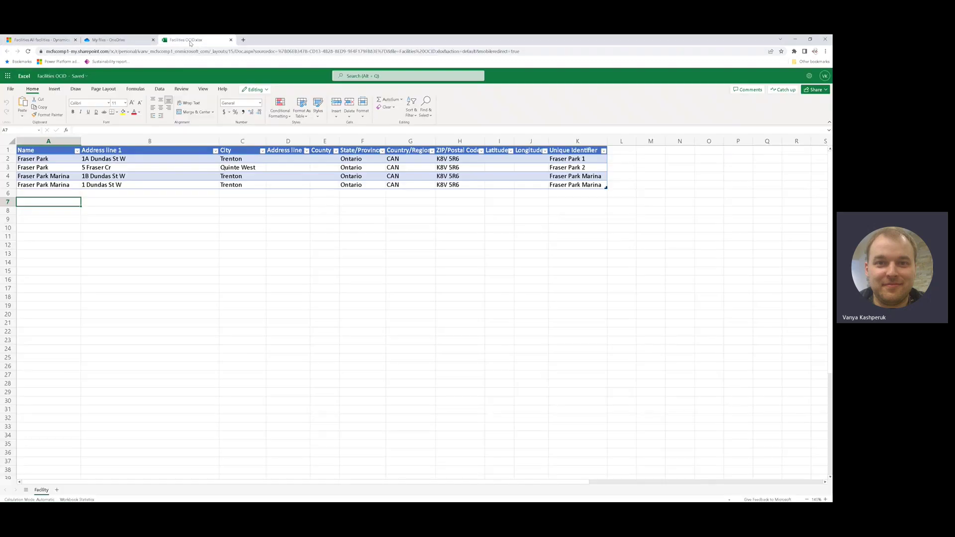
pyautogui.click(58, 159)
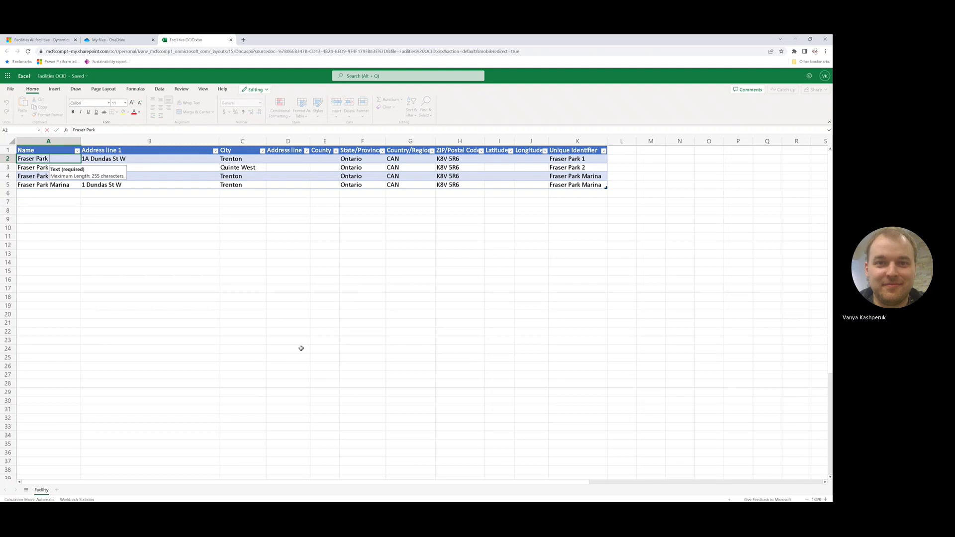
pyautogui.write('First')
pyautogui.press('Return')
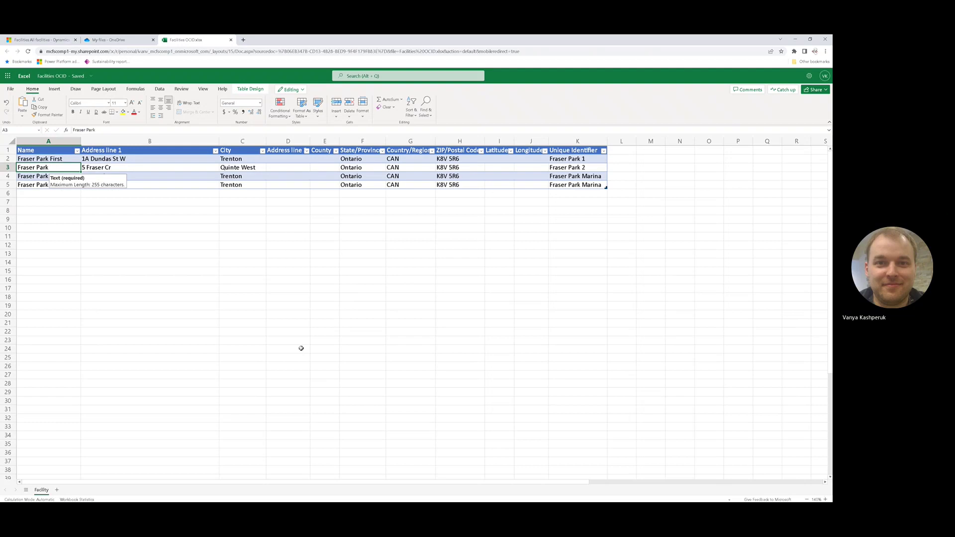
pyautogui.click(207, 203)
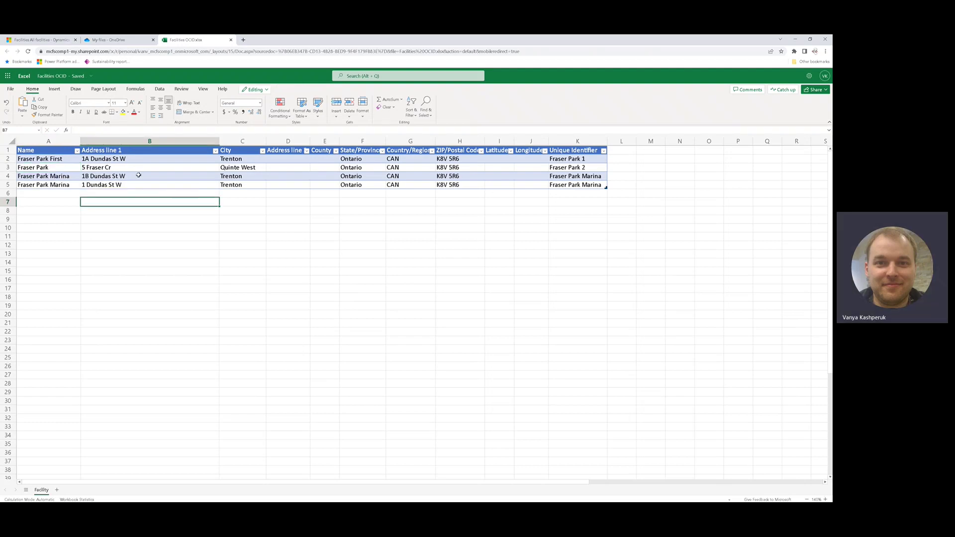
# Step: Append "Alternative" to the first Fraser Park Marina address in cell B4 so it reads 1B Dundas St W Alternative
pyautogui.doubleClick(139, 176)
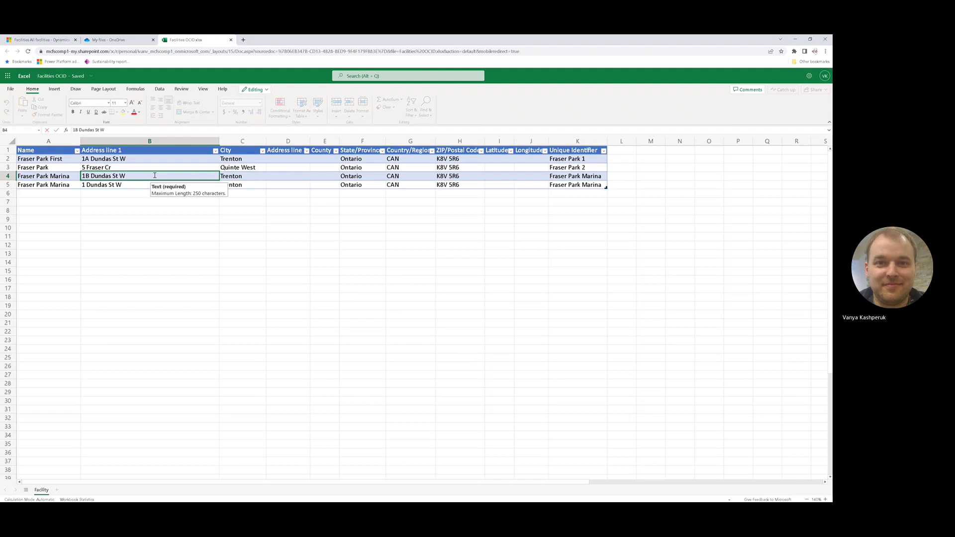
pyautogui.write('Alternative')
pyautogui.press('Return')
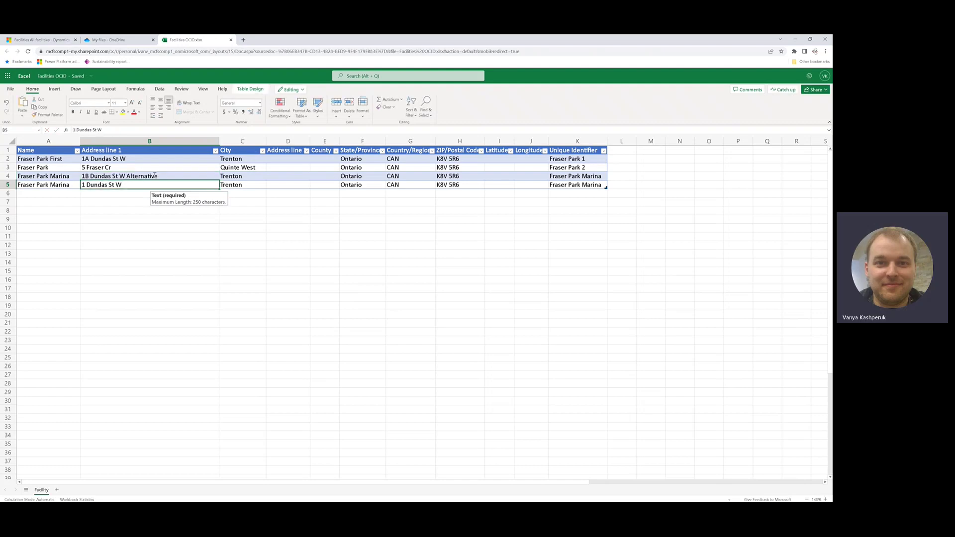
pyautogui.click(79, 191)
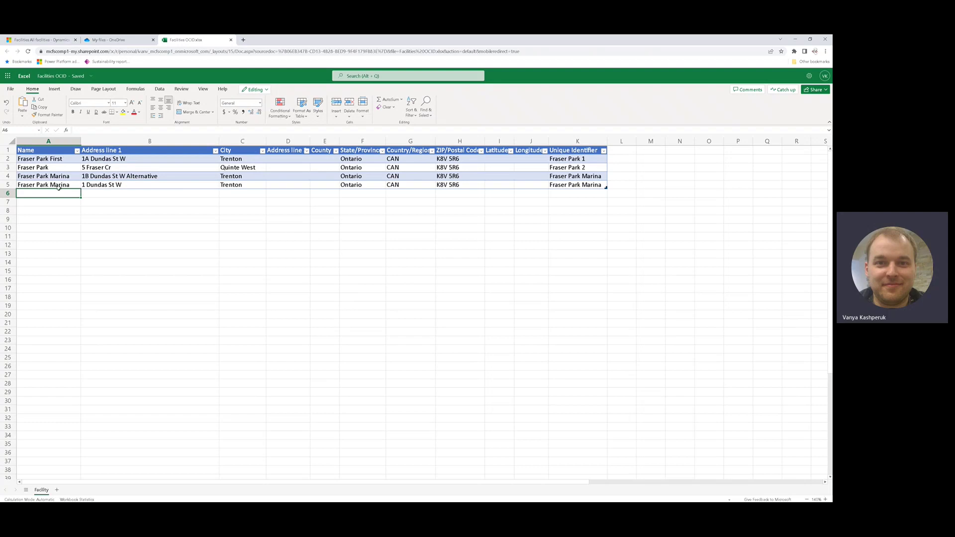
# Step: Close the workbook and reopen Facilities OCID.xlsx from OneDrive to check the saved edits
pyautogui.click(231, 40)
pyautogui.click(146, 161)
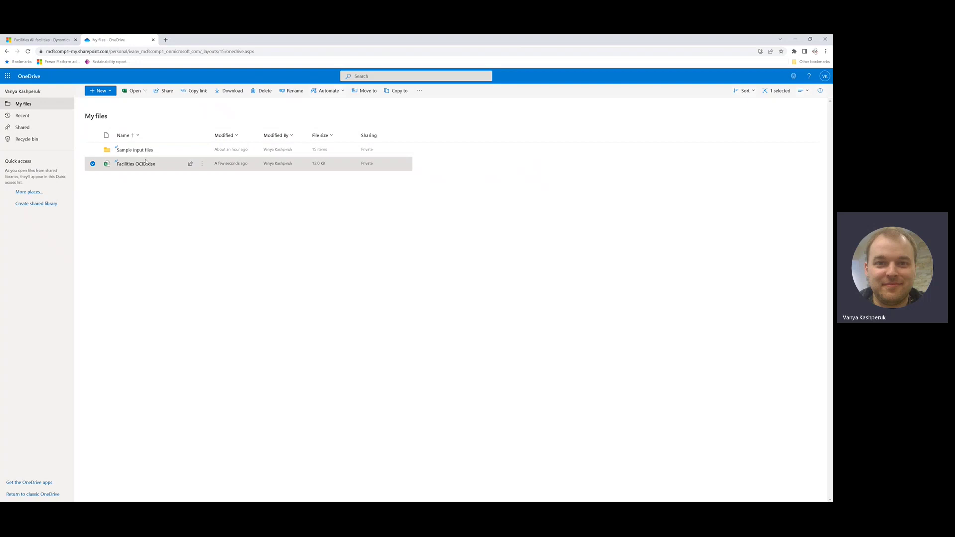
pyautogui.click(145, 161)
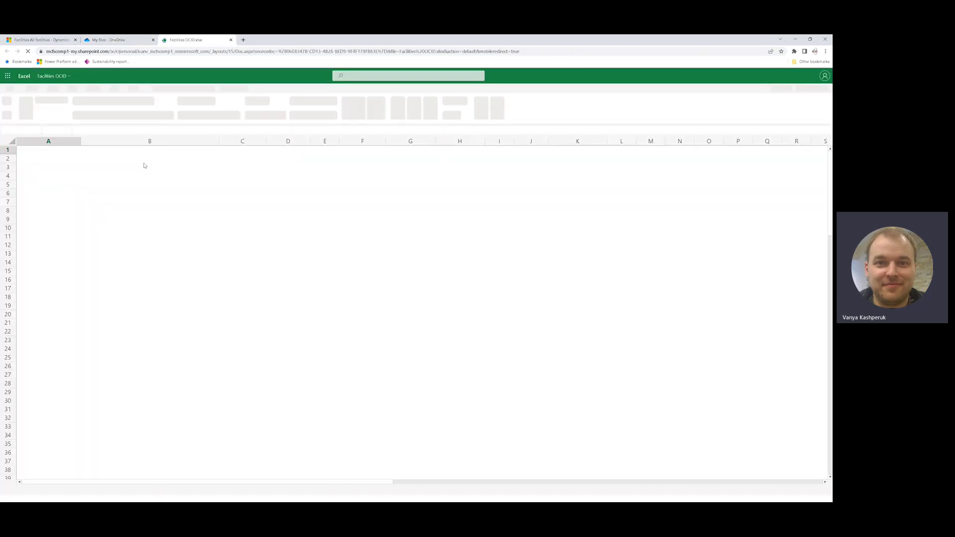
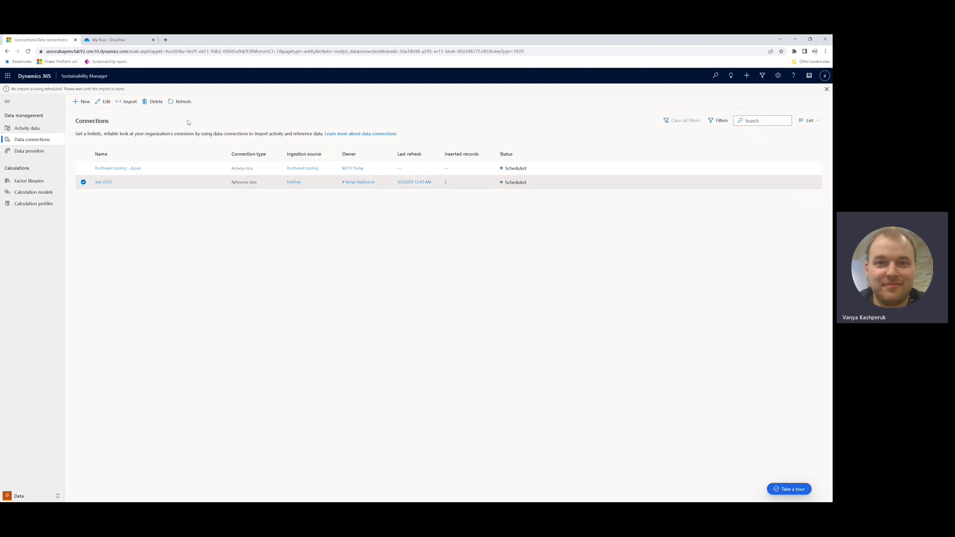
# Step: Reopen Facilities OCID.xlsx from OneDrive and review the name, address and unique identifier of the Fraser Park First row
pyautogui.click(117, 40)
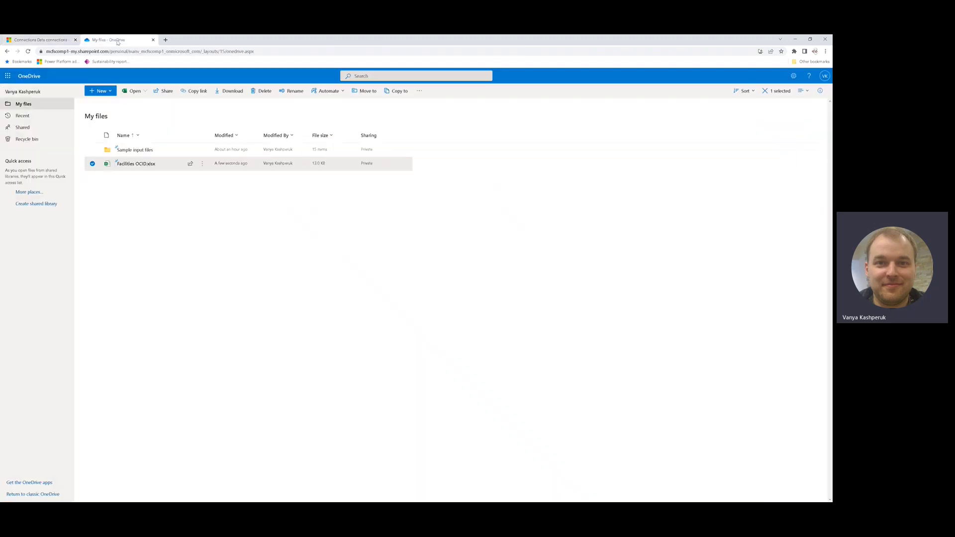
pyautogui.click(140, 165)
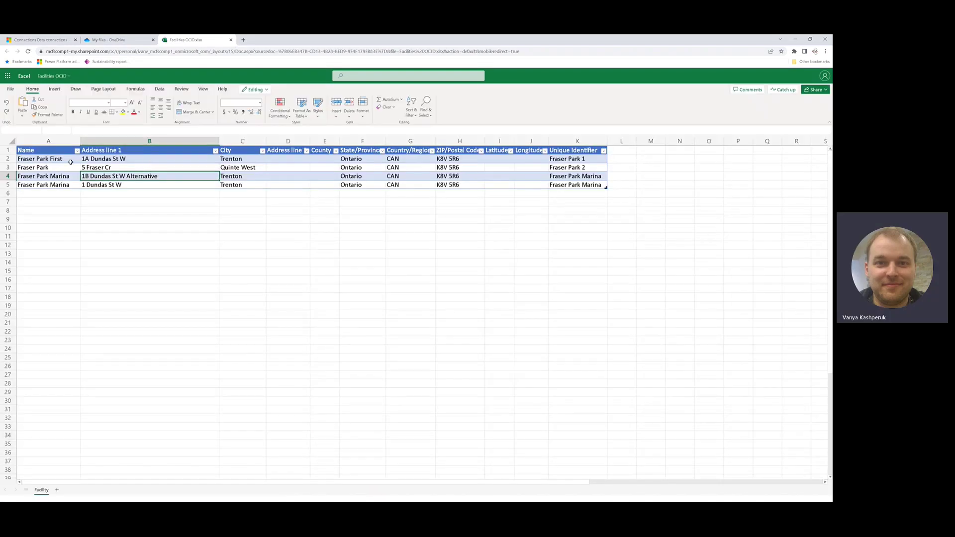
pyautogui.click(70, 162)
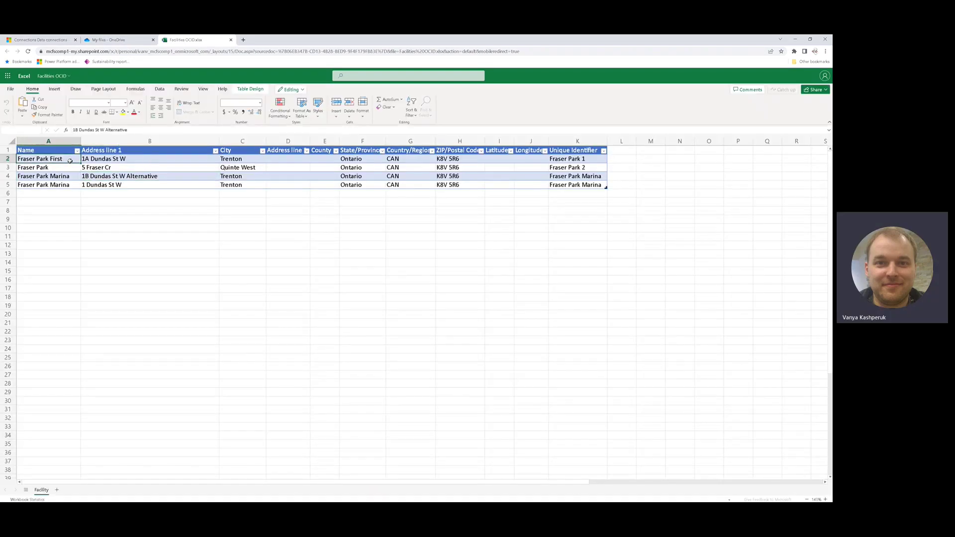
pyautogui.click(38, 170)
pyautogui.click(59, 211)
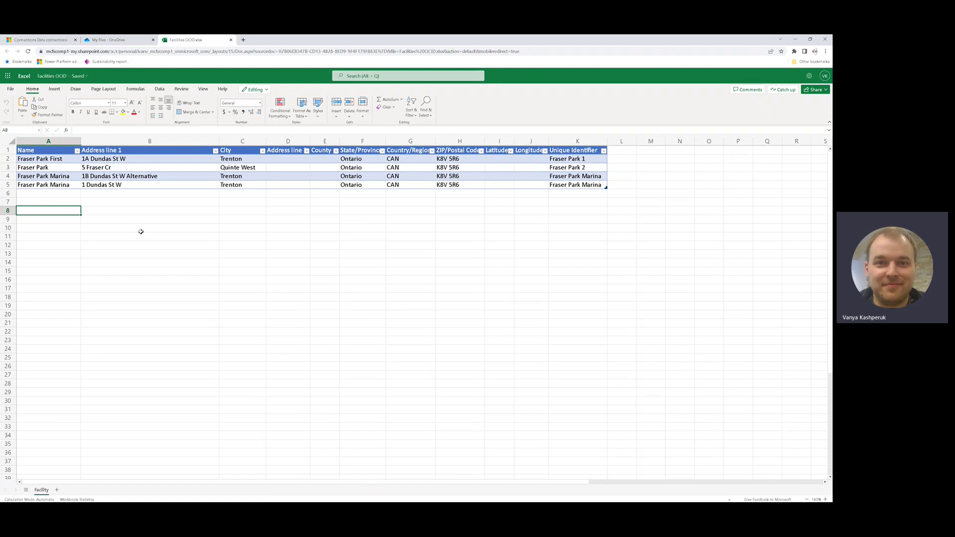
pyautogui.click(94, 160)
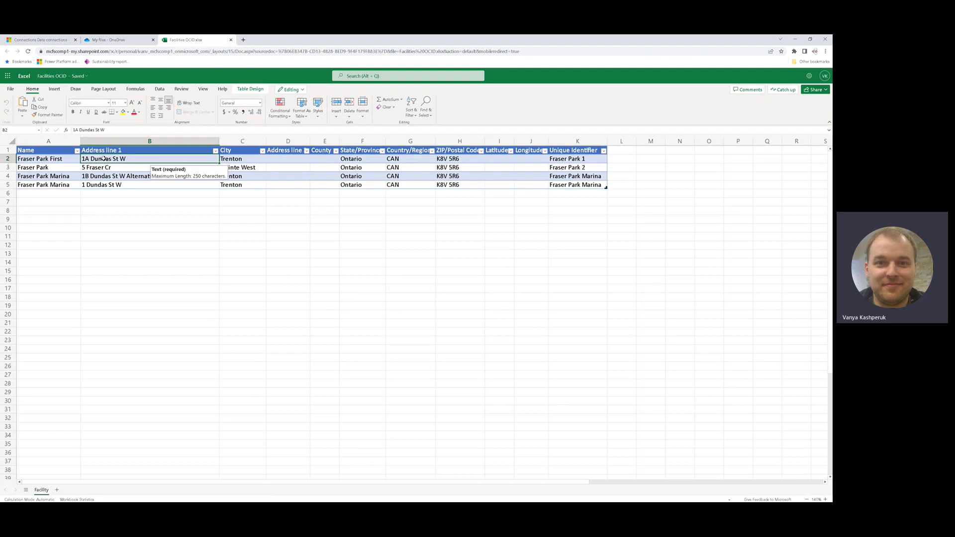
pyautogui.click(595, 159)
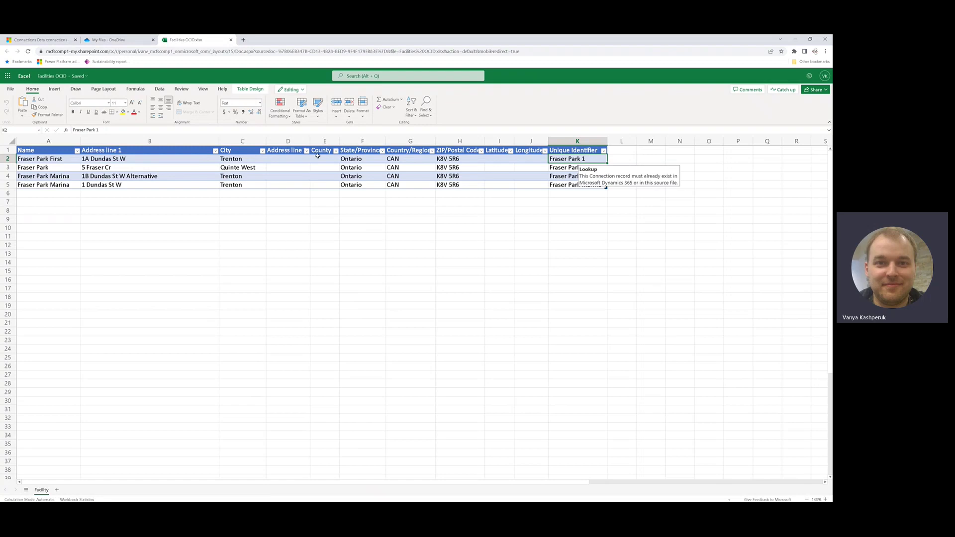
pyautogui.click(74, 159)
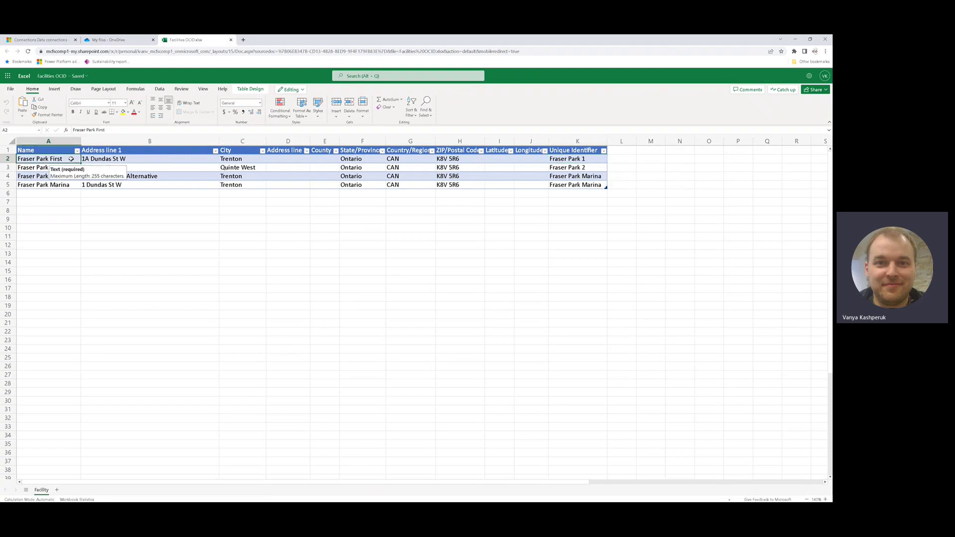
pyautogui.click(92, 240)
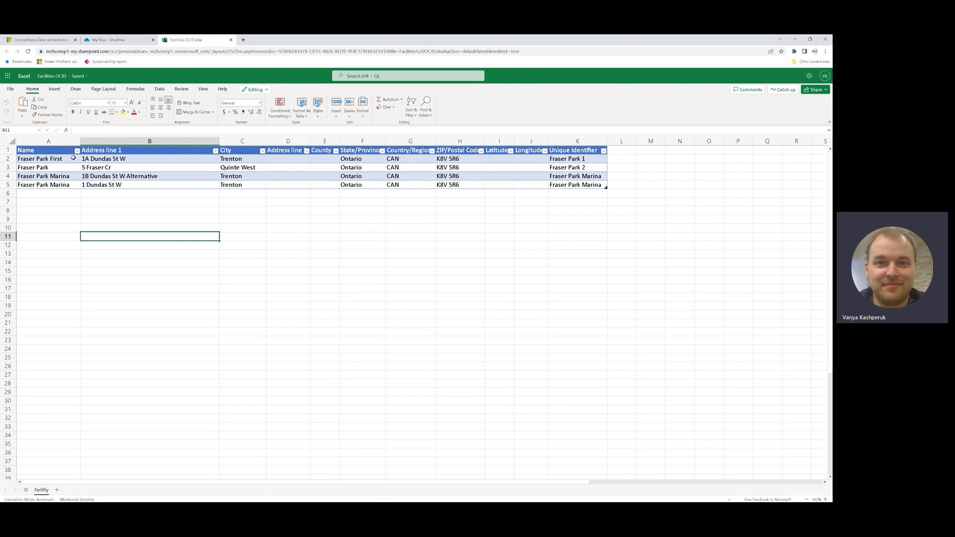
# Step: Examine the Fraser Park row and the two Fraser Park Marina rows, comparing their names, addresses and unique identifiers
pyautogui.click(127, 168)
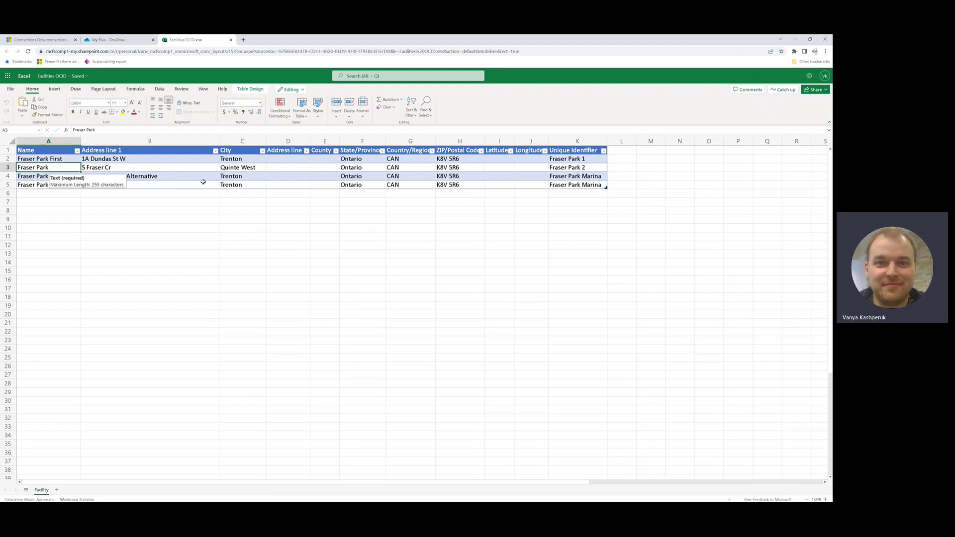
pyautogui.click(195, 194)
pyautogui.click(592, 168)
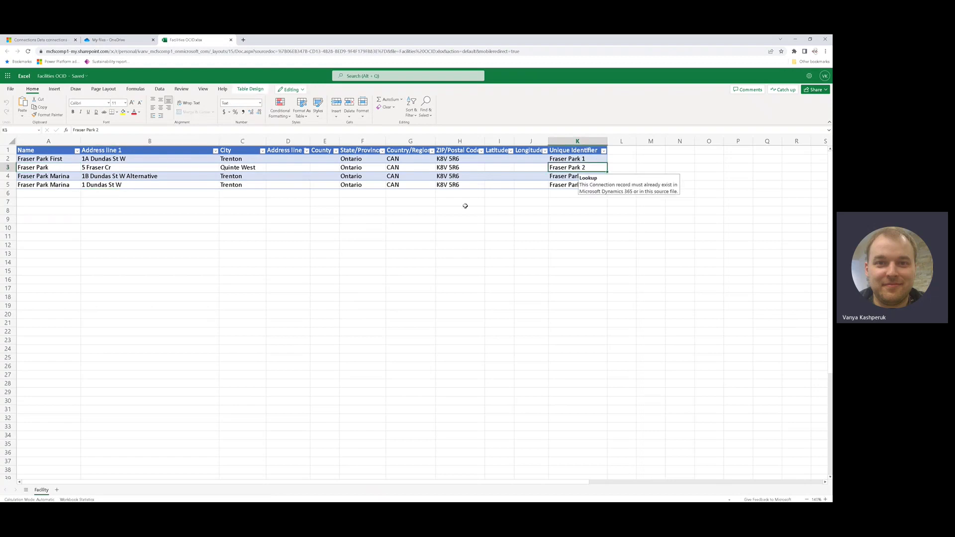
pyautogui.click(185, 203)
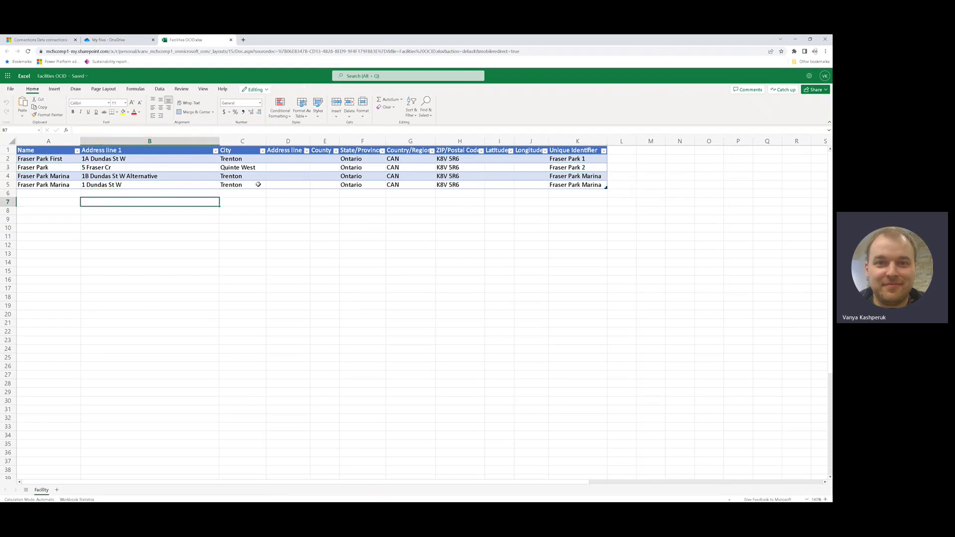
pyautogui.click(74, 176)
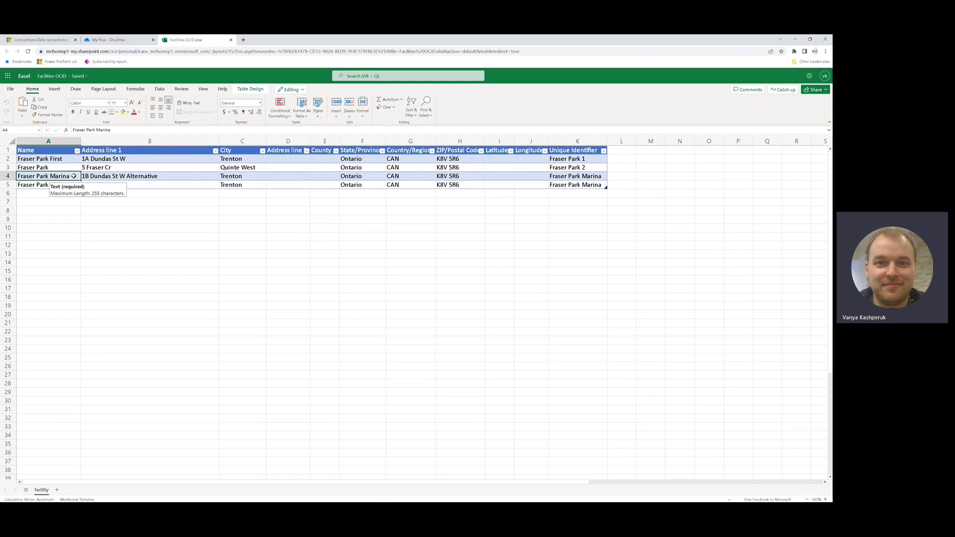
pyautogui.click(150, 224)
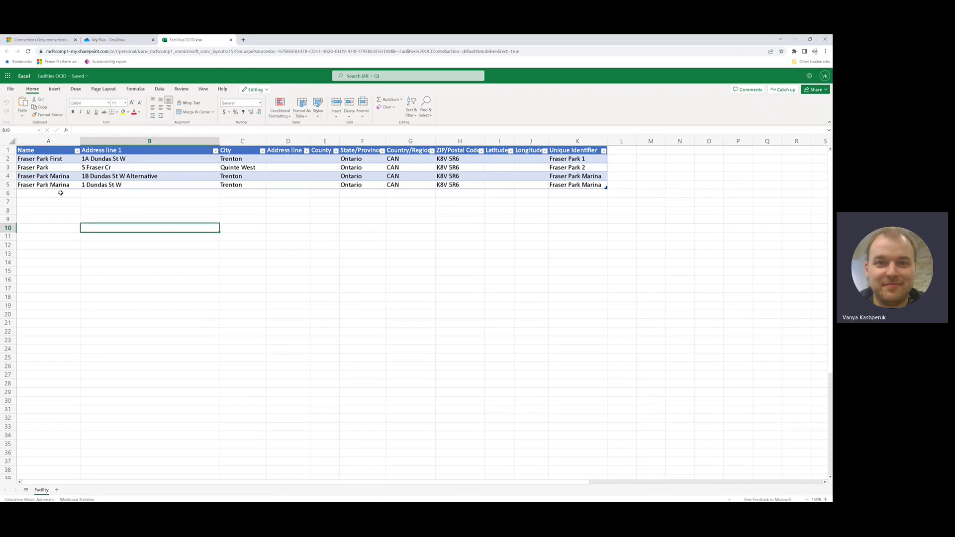
pyautogui.click(588, 183)
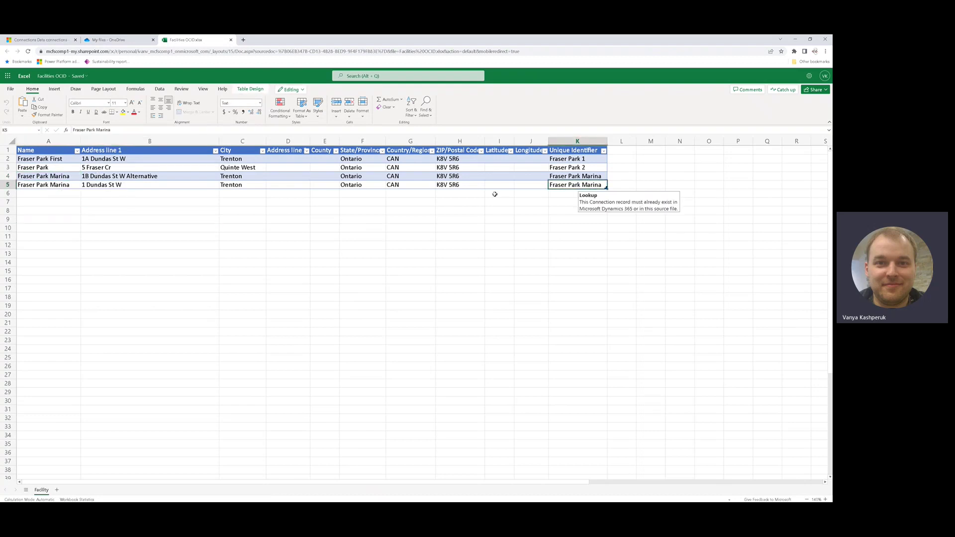
pyautogui.click(155, 177)
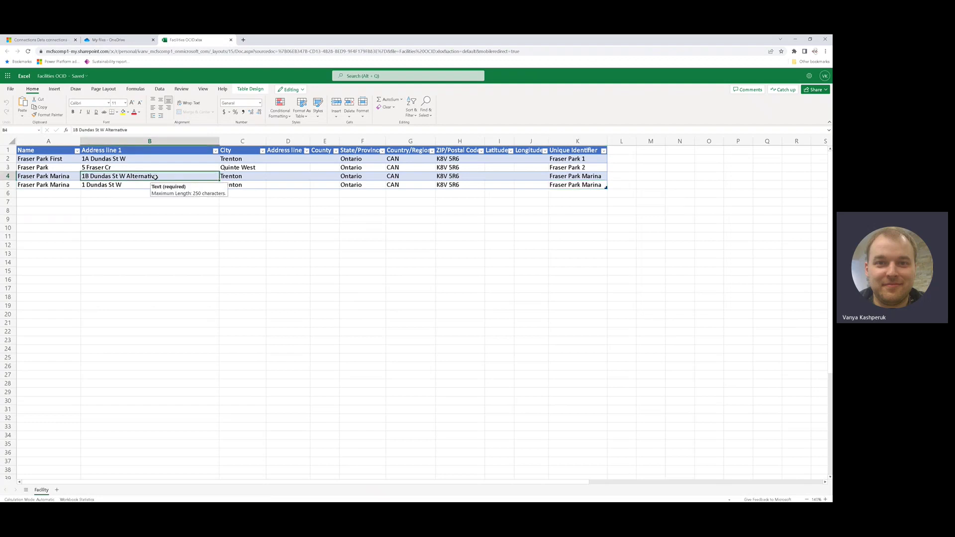
pyautogui.click(121, 194)
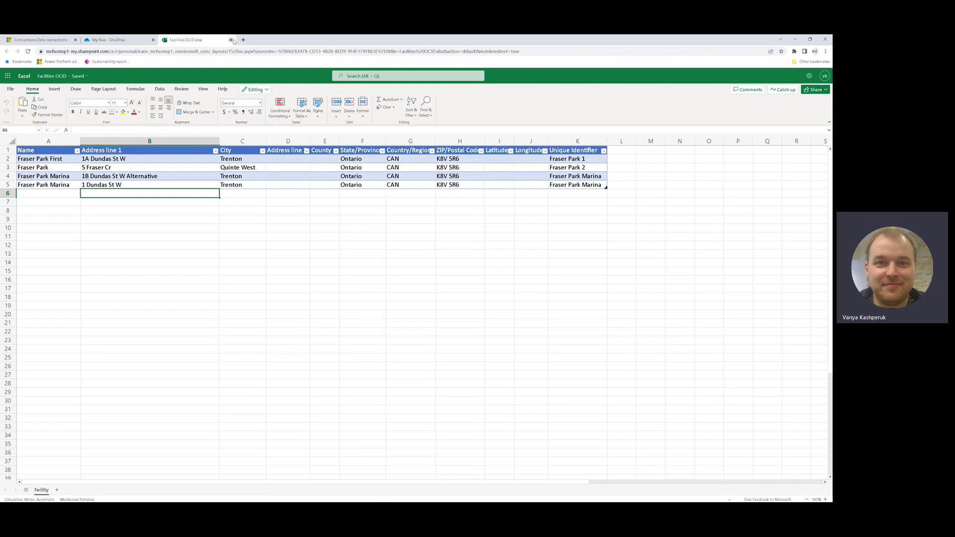
# Step: Close the workbook, return to Sustainability Manager and refresh the connections list to open the latest refresh details of Test OCID
pyautogui.click(231, 40)
pyautogui.click(42, 40)
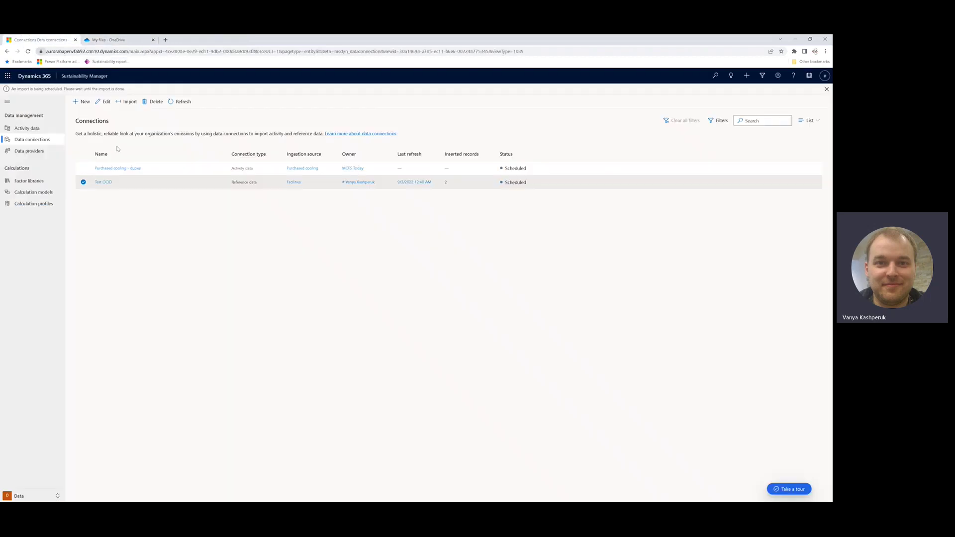
pyautogui.click(183, 102)
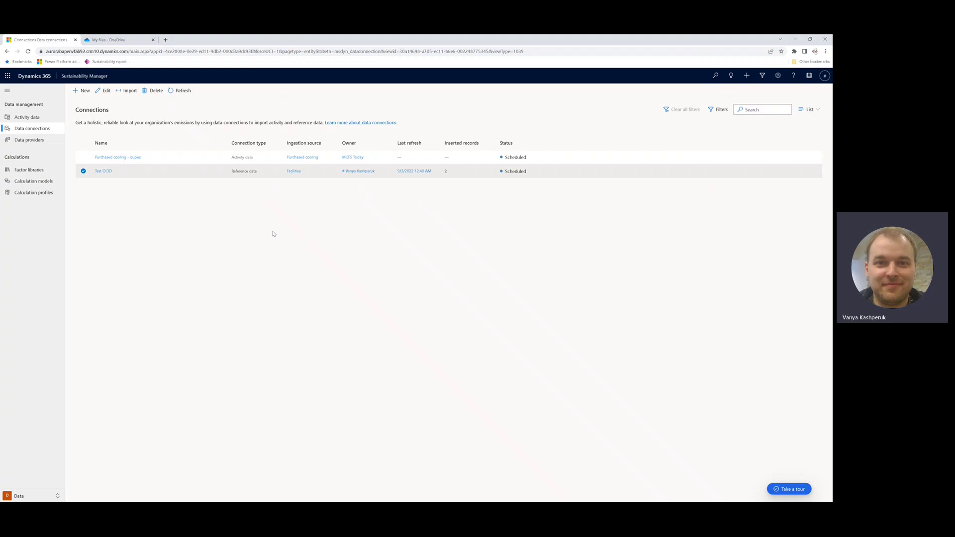
pyautogui.click(180, 90)
pyautogui.click(180, 91)
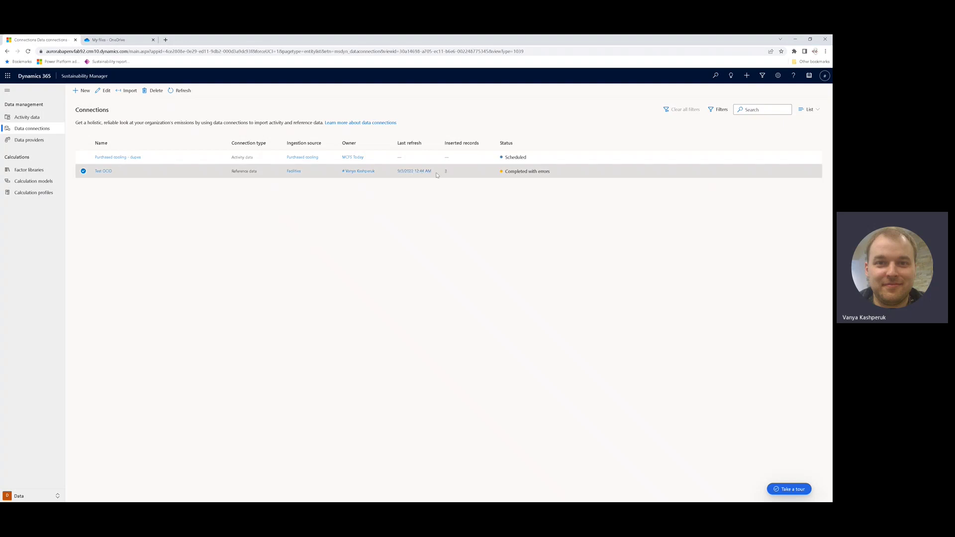
pyautogui.click(418, 171)
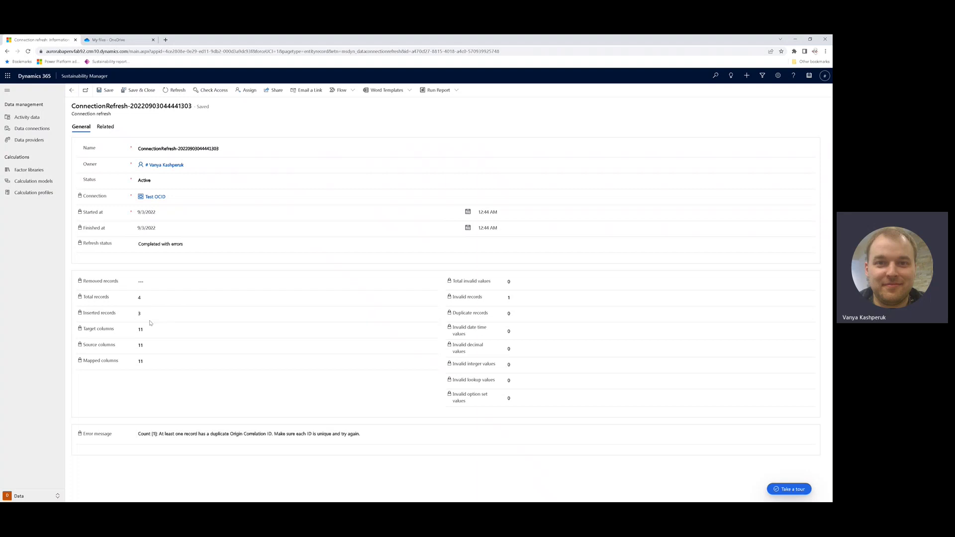
# Step: View the Facilities reference data in the Settings area, search it for "Fraser" and widen the Address line 1 column
pyautogui.click(36, 495)
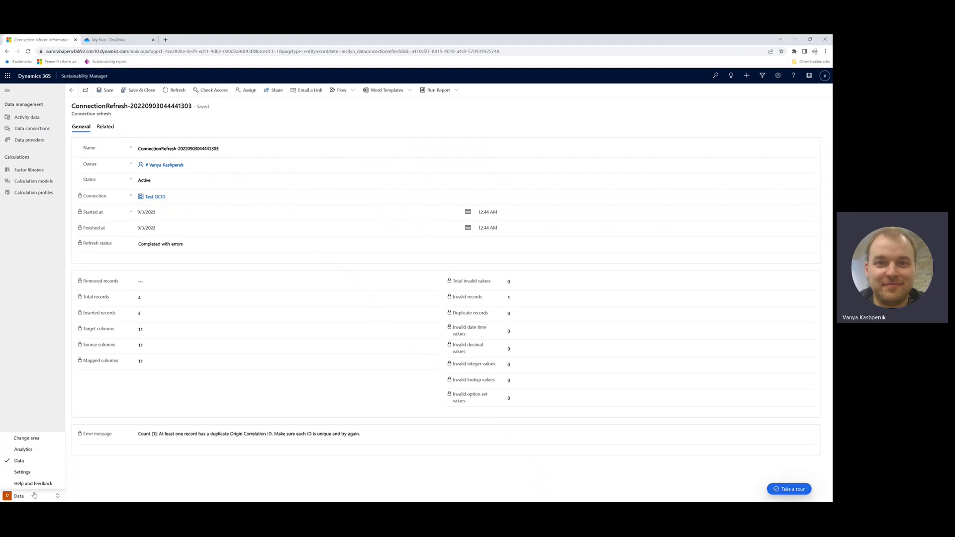
pyautogui.click(29, 473)
pyautogui.click(29, 159)
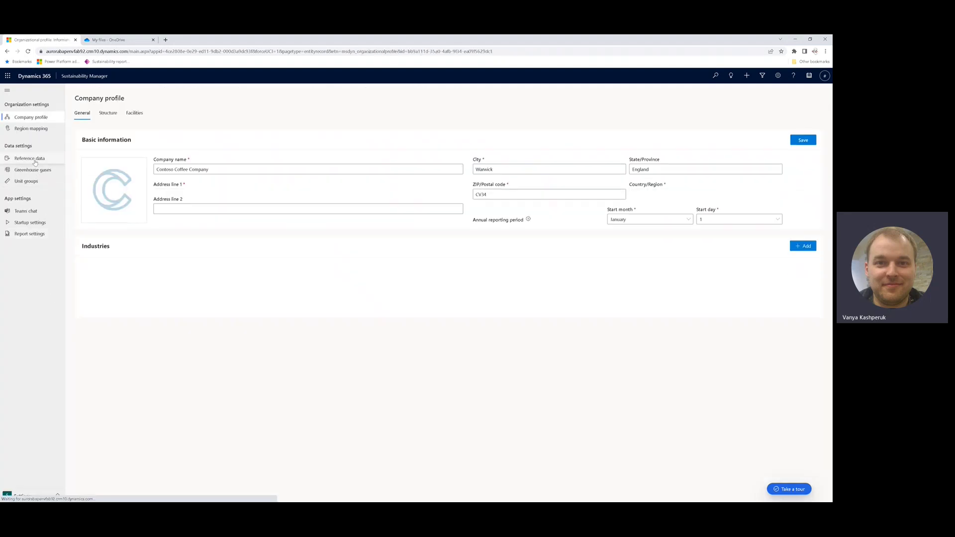
pyautogui.click(196, 212)
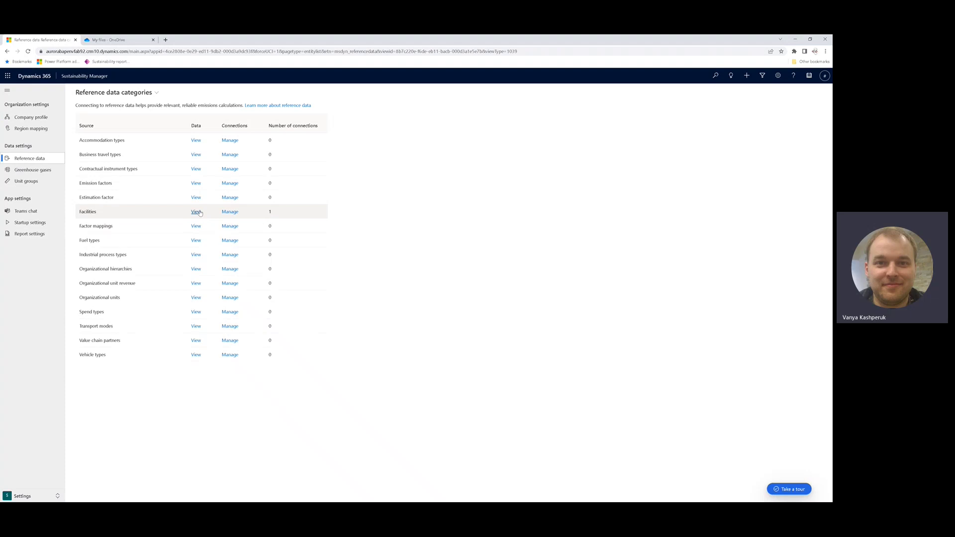
pyautogui.click(782, 106)
pyautogui.write('Fraser')
pyautogui.press('Return')
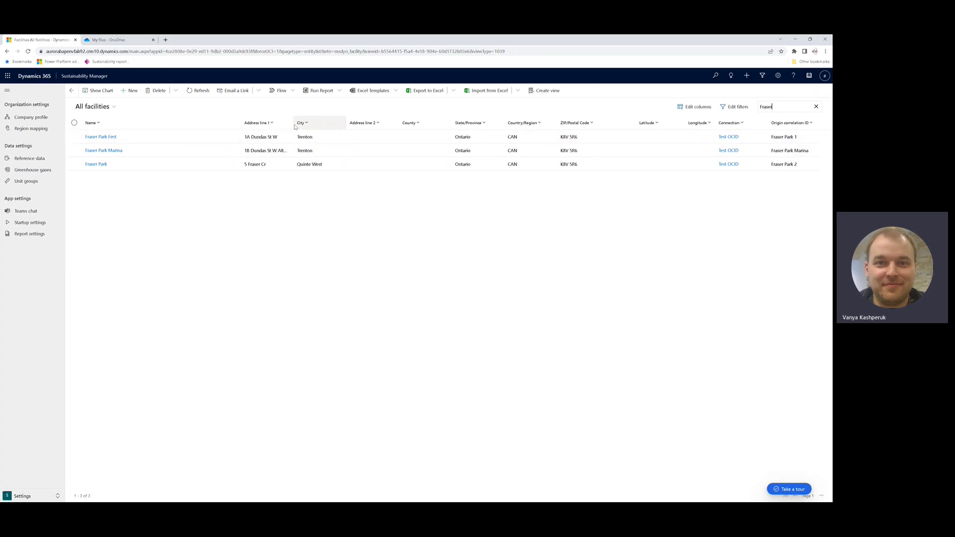
pyautogui.moveTo(292, 123); pyautogui.dragTo(341, 124)
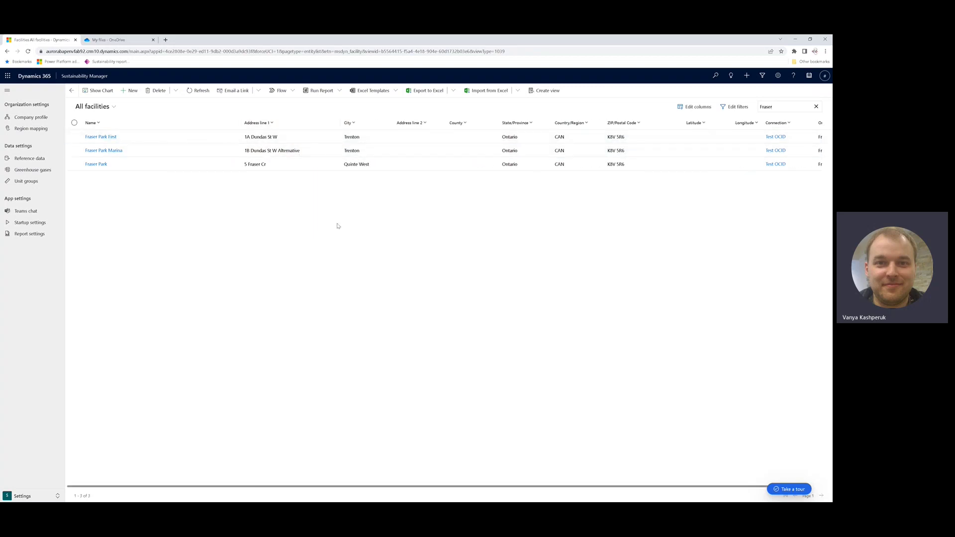